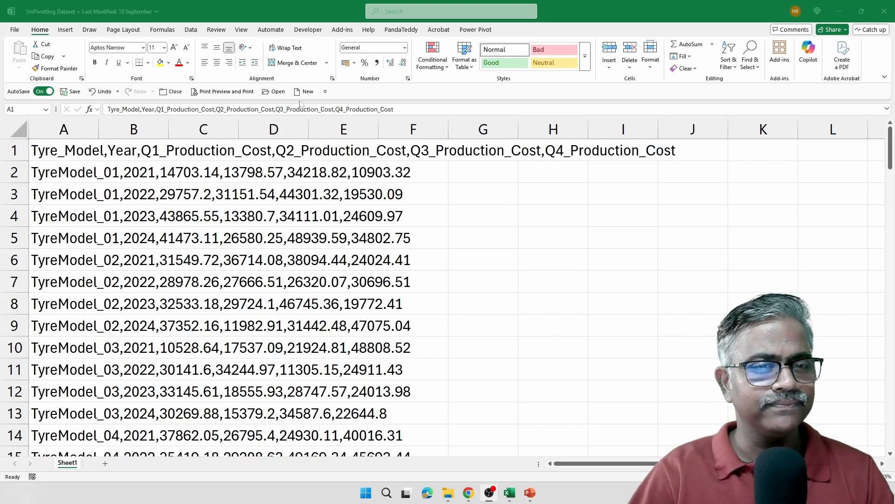
Close the UnPivotting Dataset workbook, leaving only blank Book5 open
{"action": "left_click", "coordinate": [176, 92]}
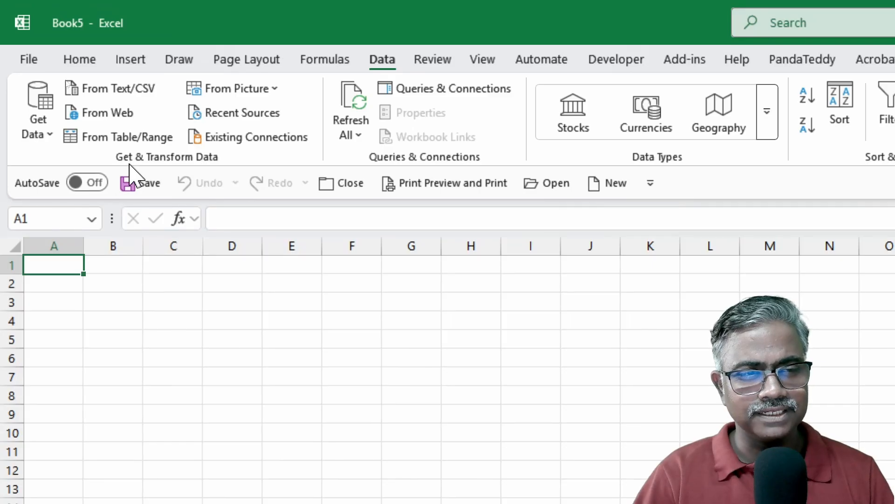
Launch the Power Query Editor and pick the UnPivotting Dataset Excel workbook as a new source
{"action": "left_click", "coordinate": [29, 134]}
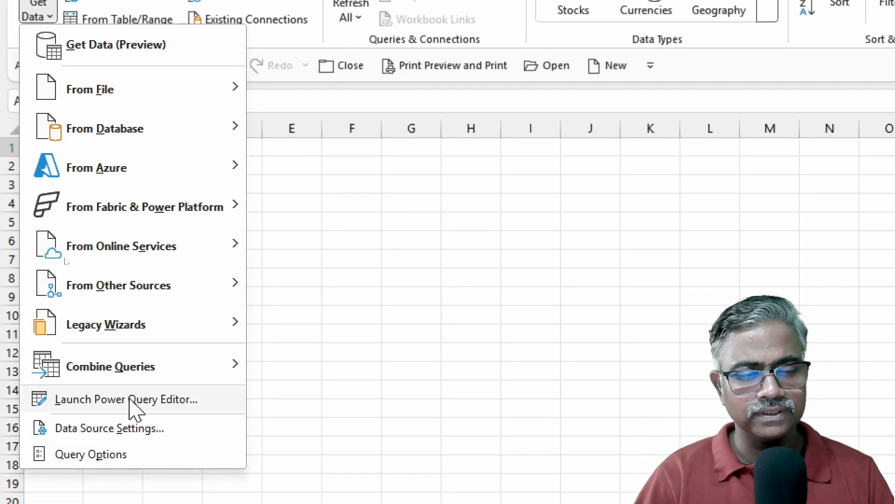
{"action": "left_click", "coordinate": [140, 400]}
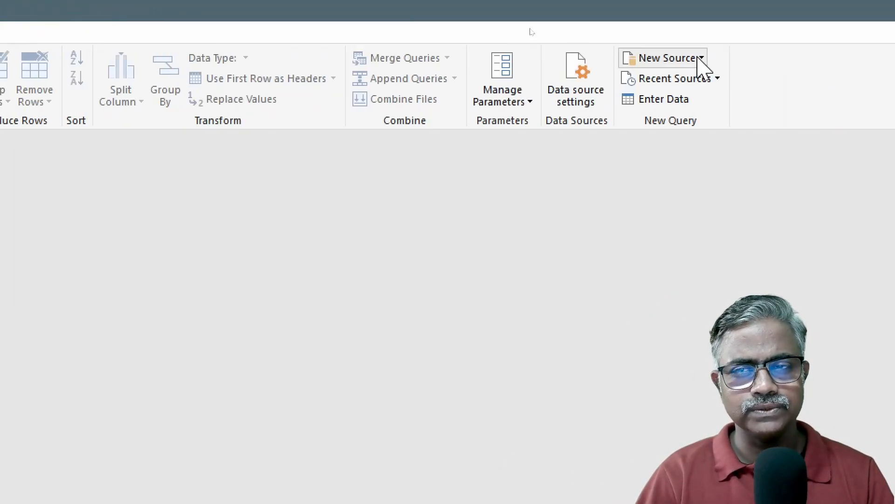
{"action": "left_click", "coordinate": [701, 58]}
{"action": "mouse_move", "coordinate": [703, 88]}
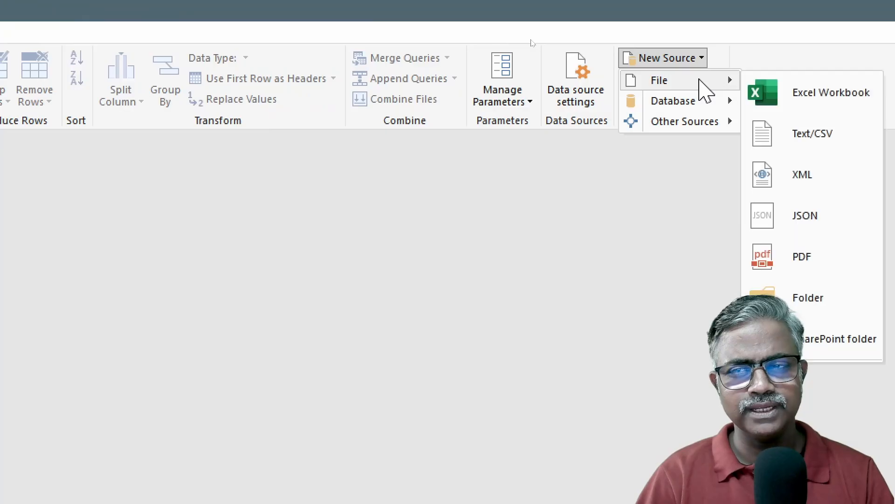
{"action": "left_click", "coordinate": [787, 92]}
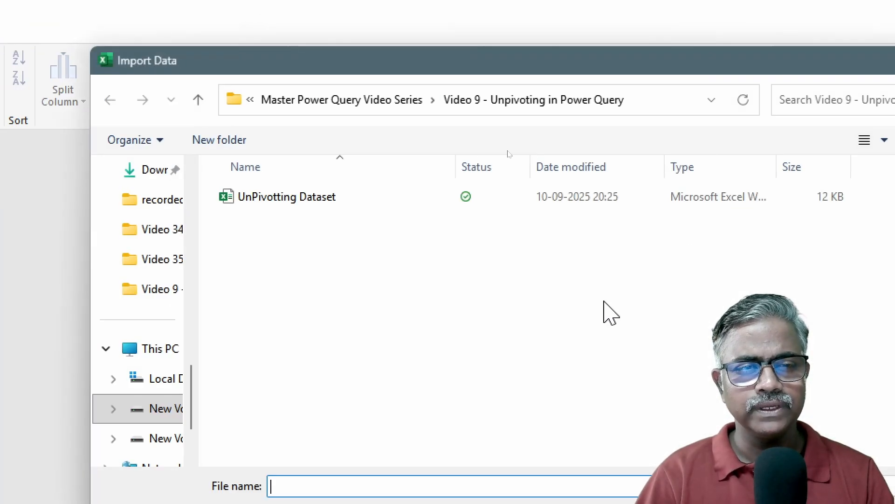
{"action": "left_click", "coordinate": [304, 200]}
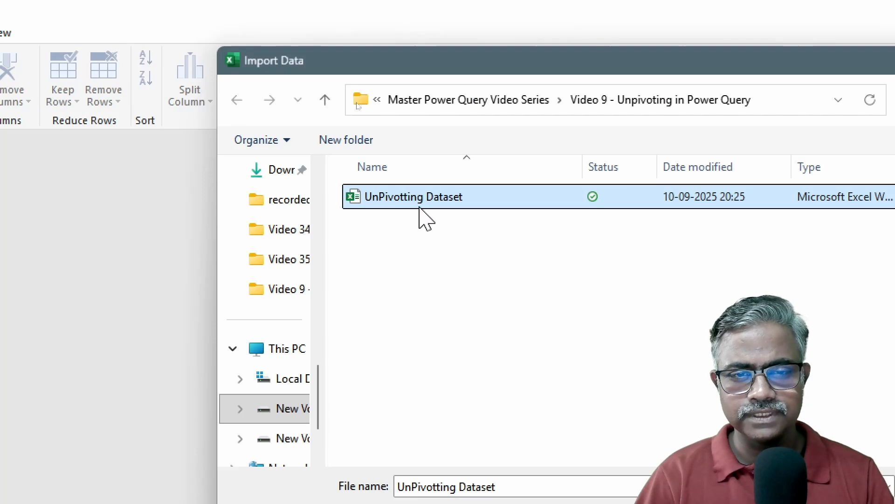
{"action": "key", "text": "Return"}
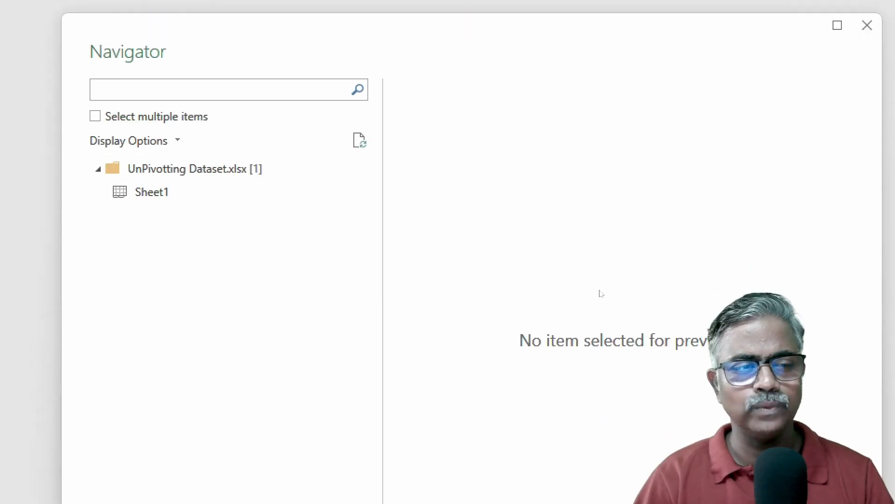
Load Sheet1 into Power Query as Column1 text and delete its Changed Type step
{"action": "left_click", "coordinate": [181, 168]}
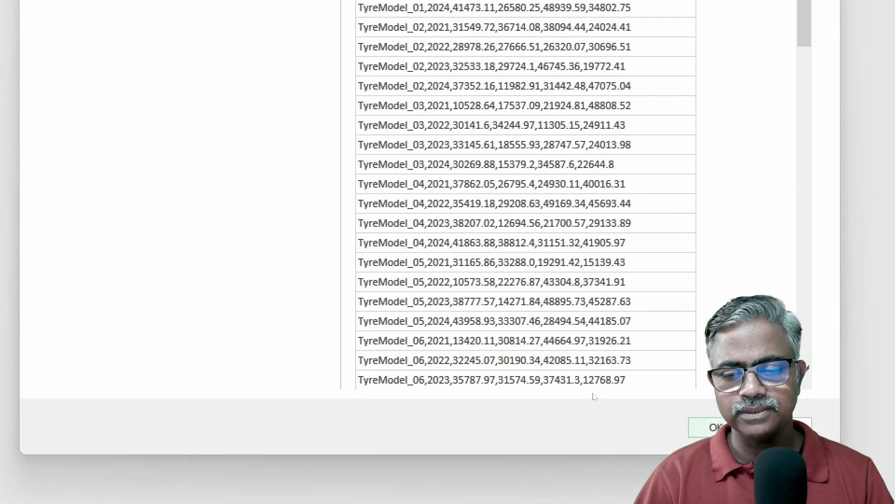
{"action": "left_click", "coordinate": [719, 427]}
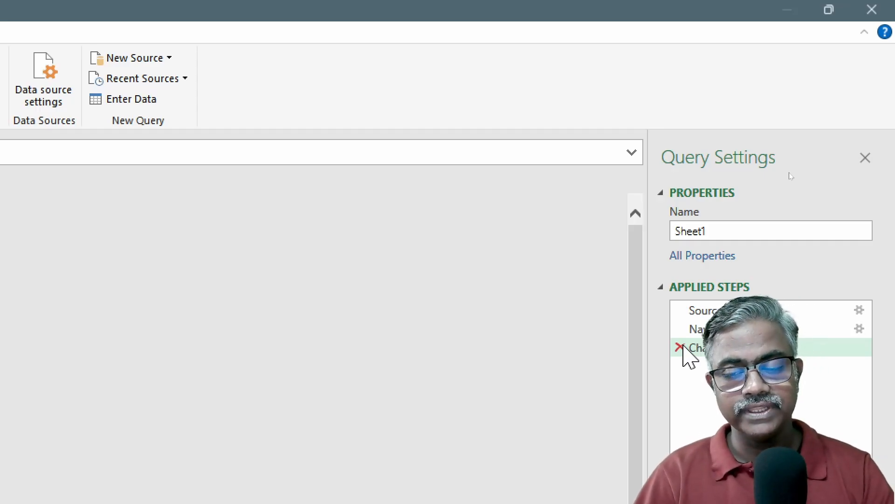
{"action": "left_click", "coordinate": [680, 347]}
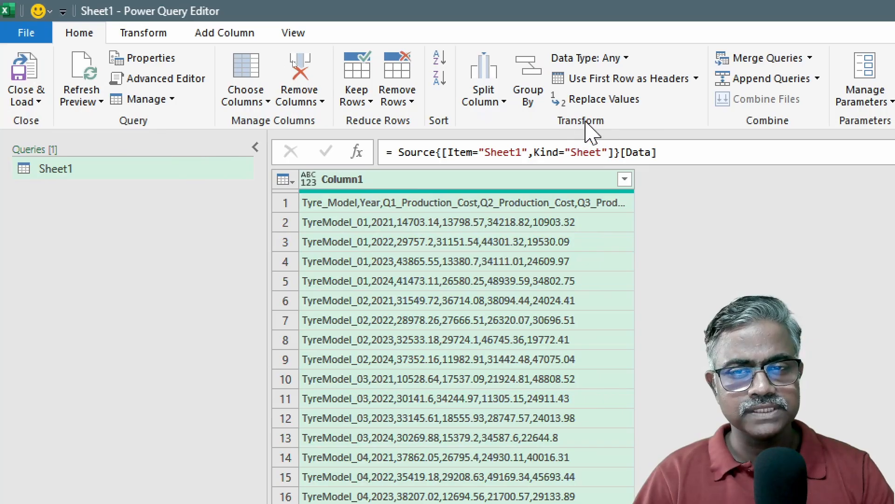
Split Column1 at each comma into Column1.1–Column1.6 and delete the new Changed Type step
{"action": "left_click", "coordinate": [482, 106]}
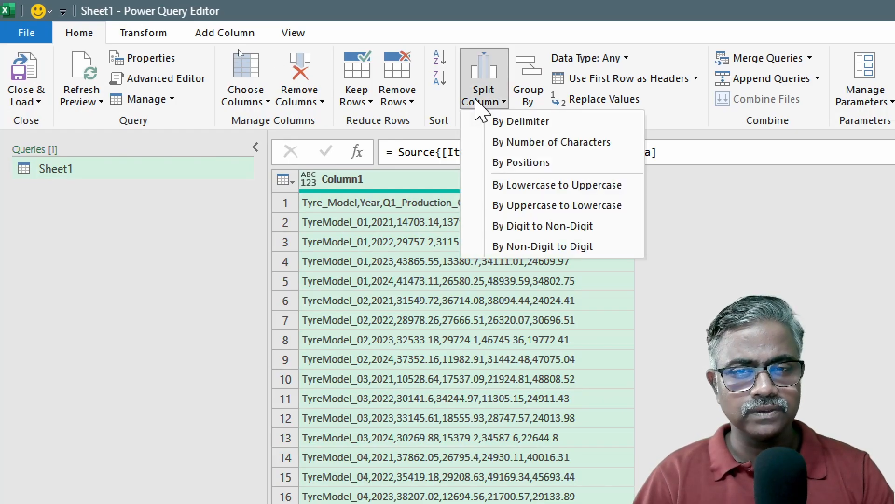
{"action": "left_click", "coordinate": [513, 123]}
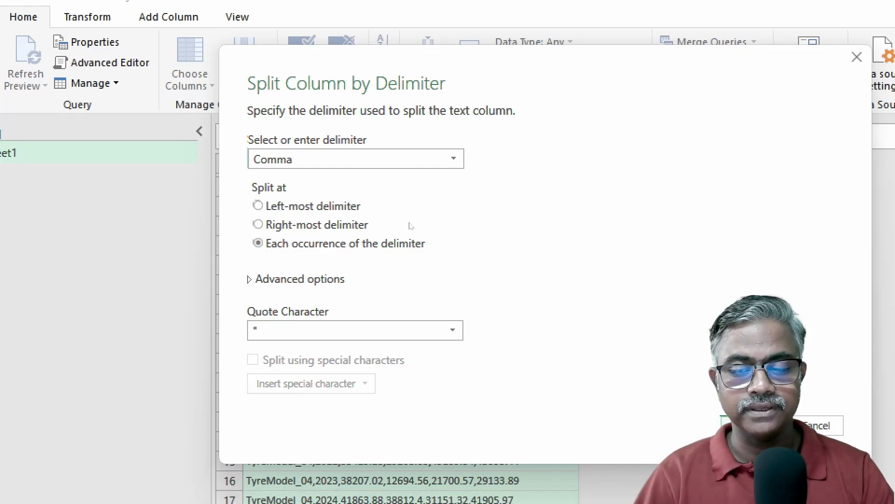
{"action": "left_click", "coordinate": [761, 427]}
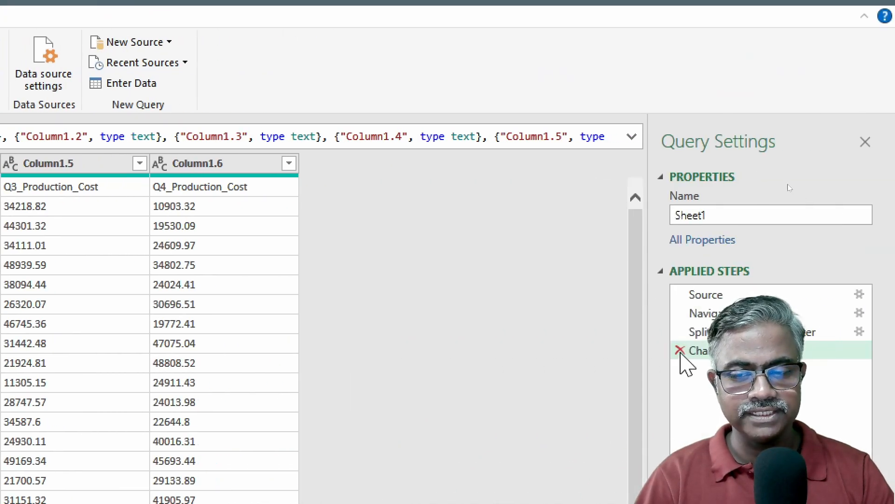
{"action": "left_click", "coordinate": [680, 352]}
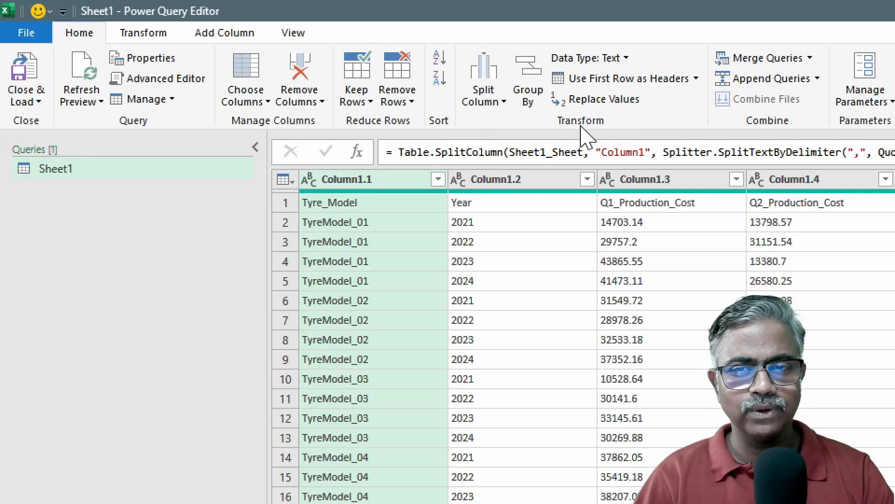
Promote the first row to headers: Tyre_Model, Year and Q1–Q4_Production_Cost
{"action": "left_click", "coordinate": [629, 84]}
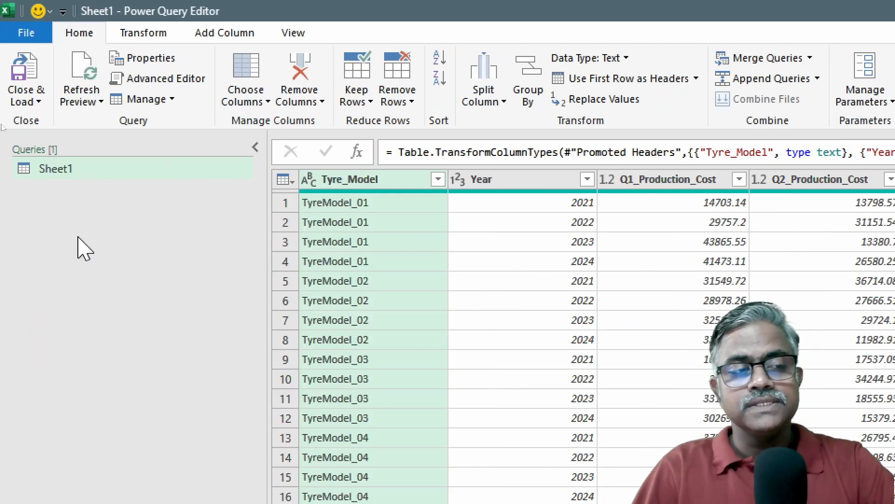
Rename the Sheet1 query to RawConvertedData
{"action": "double_click", "coordinate": [65, 170]}
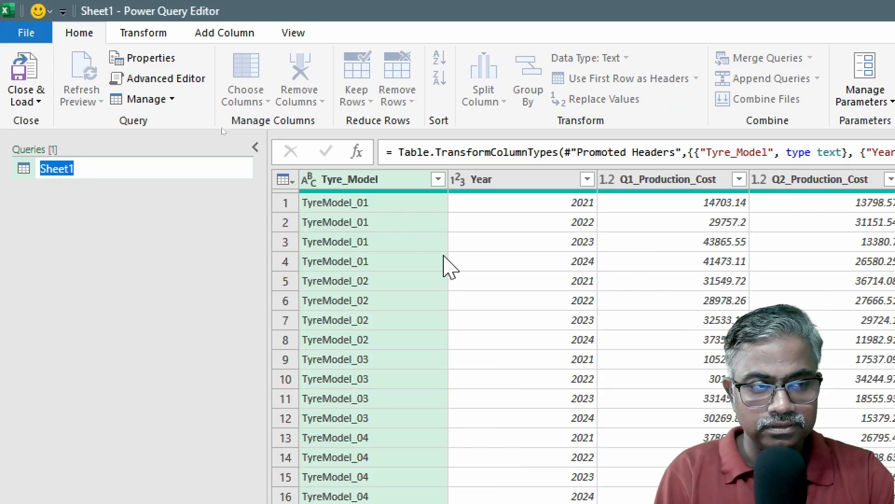
{"action": "type", "text": "Raw"}
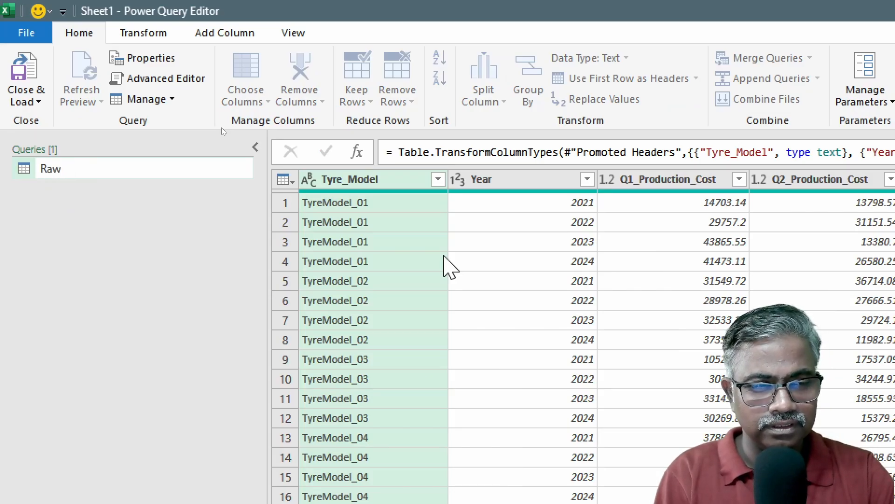
{"action": "type", "text": "Convcd"}
{"action": "key", "text": "BackSpace"}
{"action": "key", "text": "BackSpace"}
{"action": "key", "text": "BackSpace"}
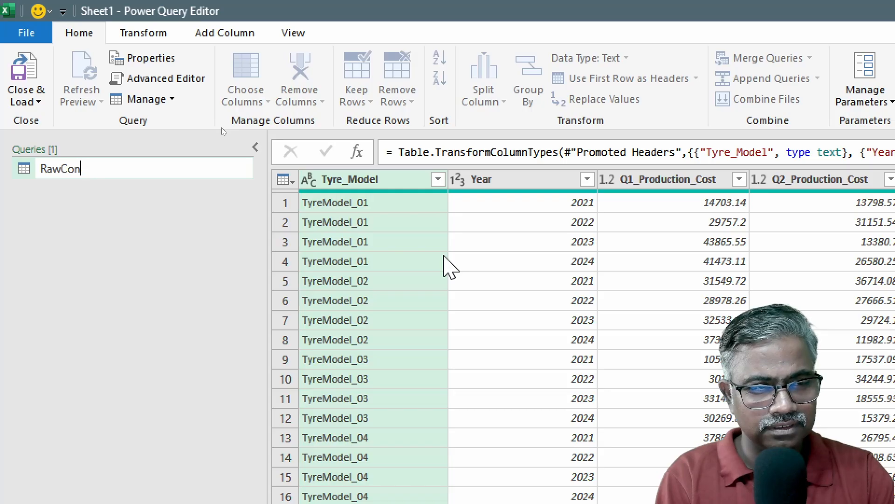
{"action": "type", "text": "cer"}
{"action": "key", "text": "BackSpace"}
{"action": "key", "text": "BackSpace"}
{"action": "key", "text": "BackSpace"}
{"action": "type", "text": "ver"}
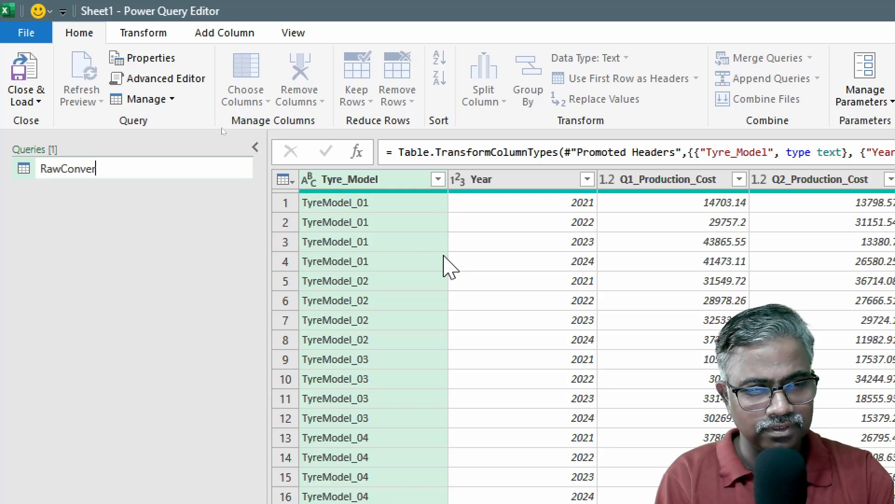
{"action": "type", "text": "tedData"}
{"action": "key", "text": "Return"}
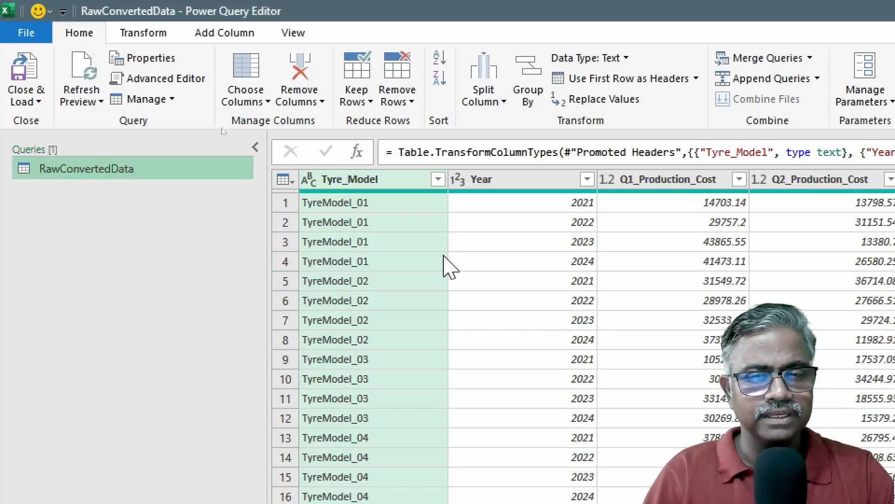
Load RawConvertedData as a PivotTable report on a new worksheet
{"action": "left_click", "coordinate": [21, 103]}
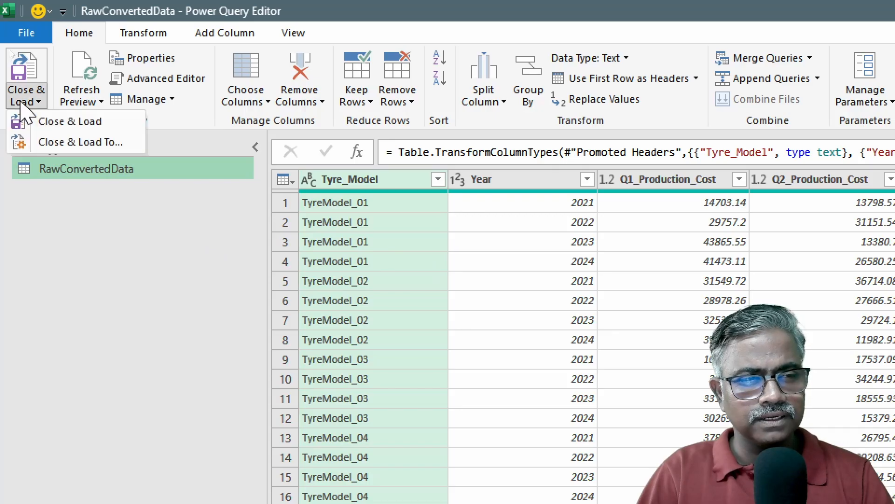
{"action": "left_click", "coordinate": [66, 141]}
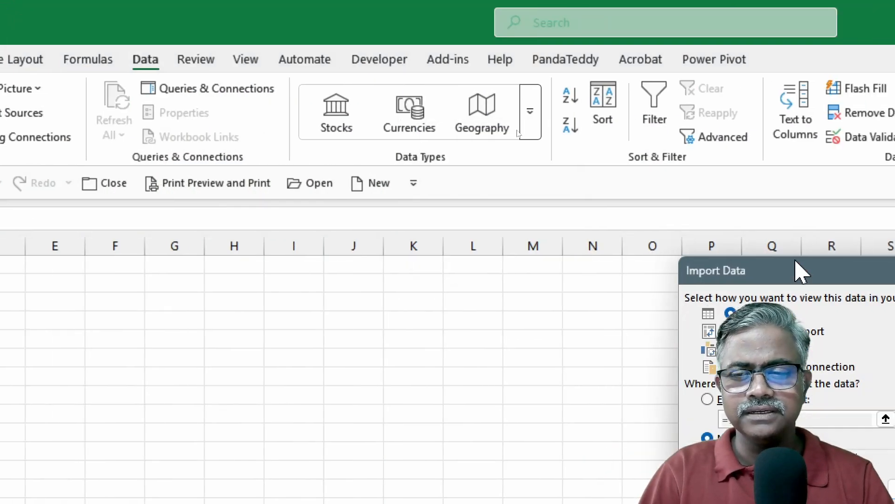
{"action": "left_click_drag", "start_coordinate": [761, 261], "coordinate": [418, 82]}
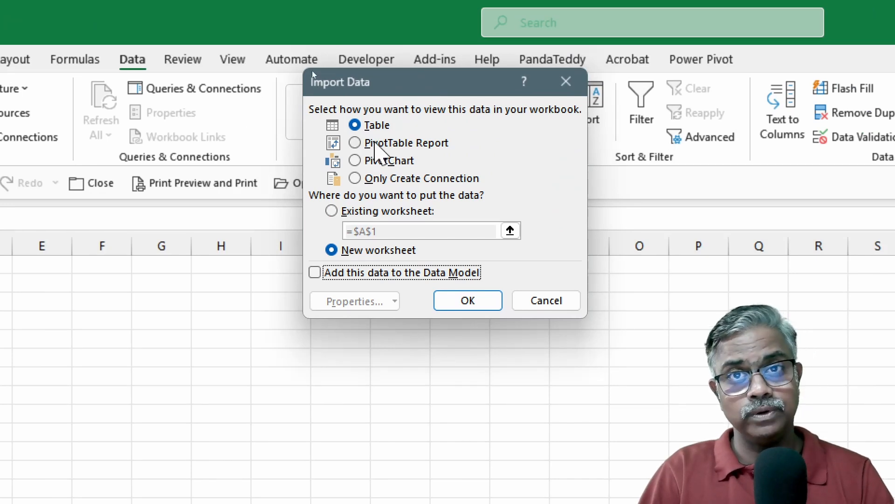
{"action": "left_click", "coordinate": [375, 144]}
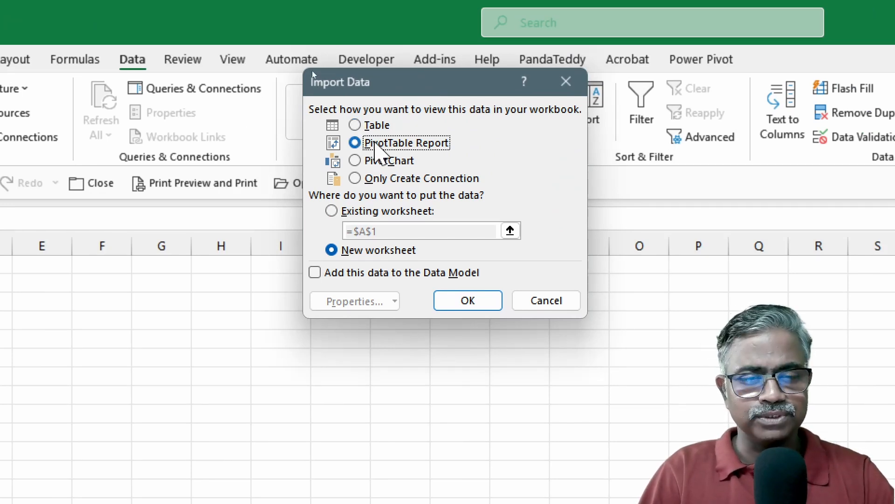
{"action": "left_click", "coordinate": [470, 301]}
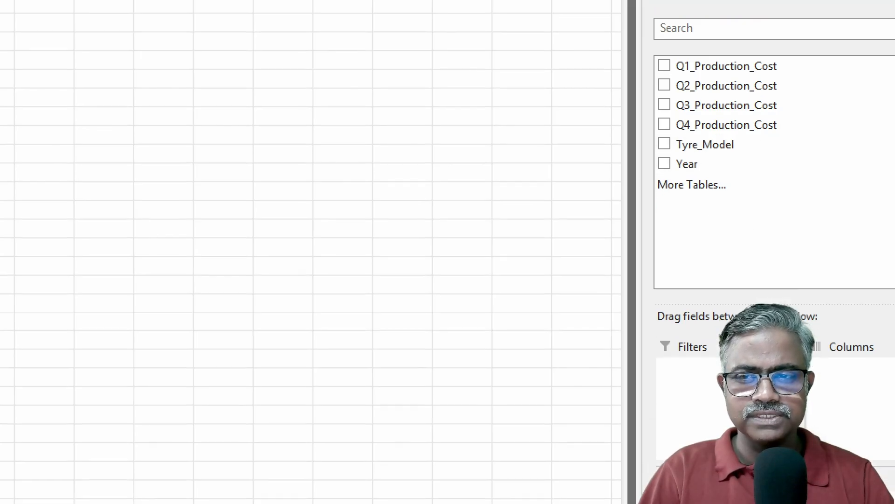
Put Tyre_Model in the pivot's Rows area and add the Year field
{"action": "left_click_drag", "start_coordinate": [721, 105], "coordinate": [714, 489]}
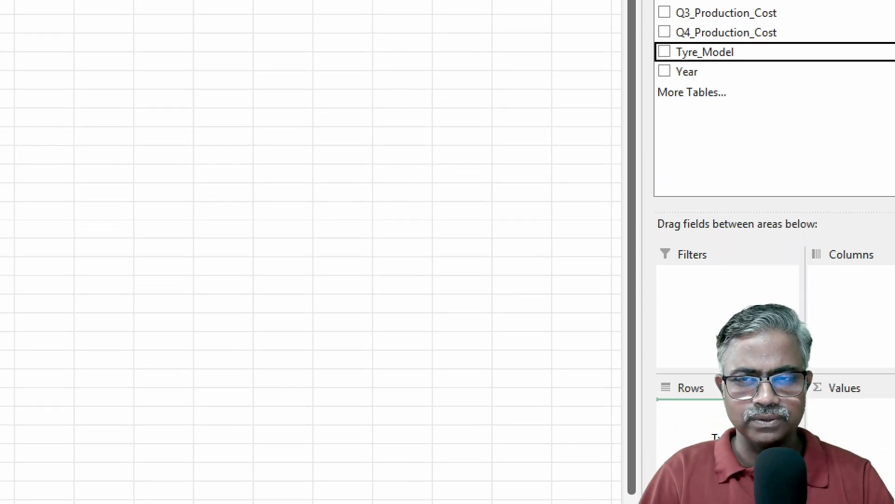
{"action": "left_click_drag", "start_coordinate": [714, 436], "coordinate": [713, 436]}
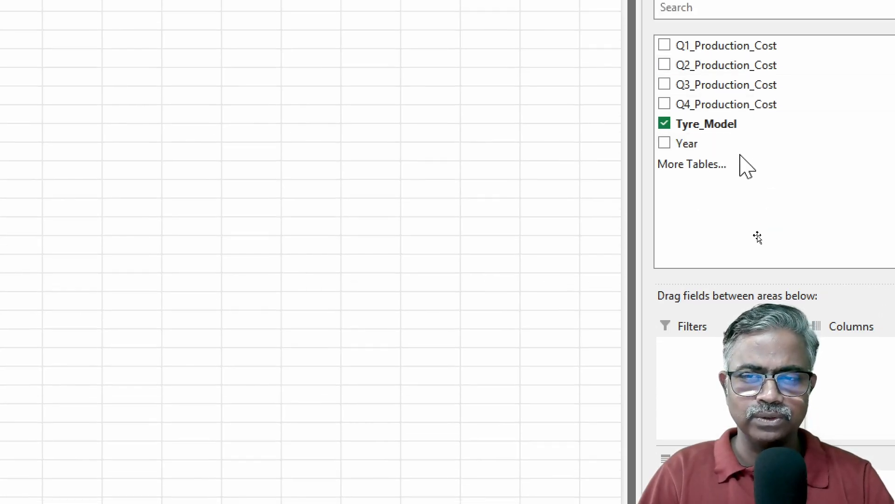
{"action": "left_click_drag", "start_coordinate": [721, 142], "coordinate": [894, 347]}
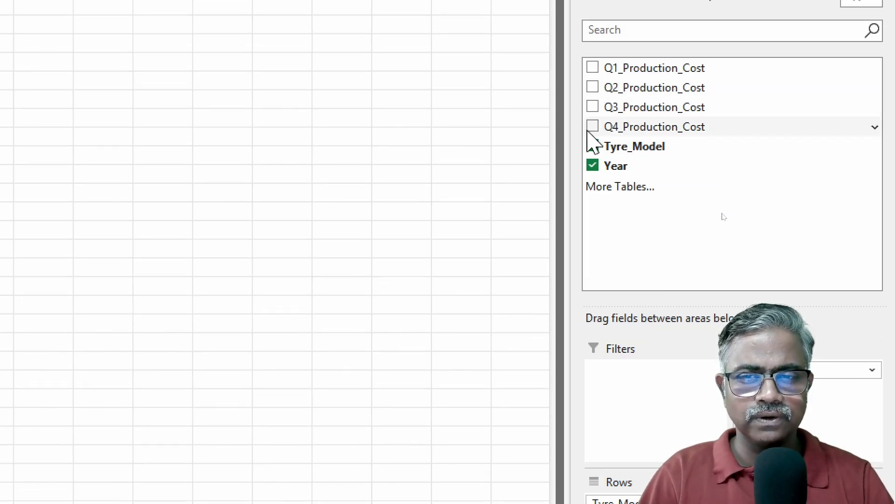
Add Q1–Q4_Production_Cost sums and move Values into Rows beneath Tyre_Model
{"action": "left_click", "coordinate": [592, 68]}
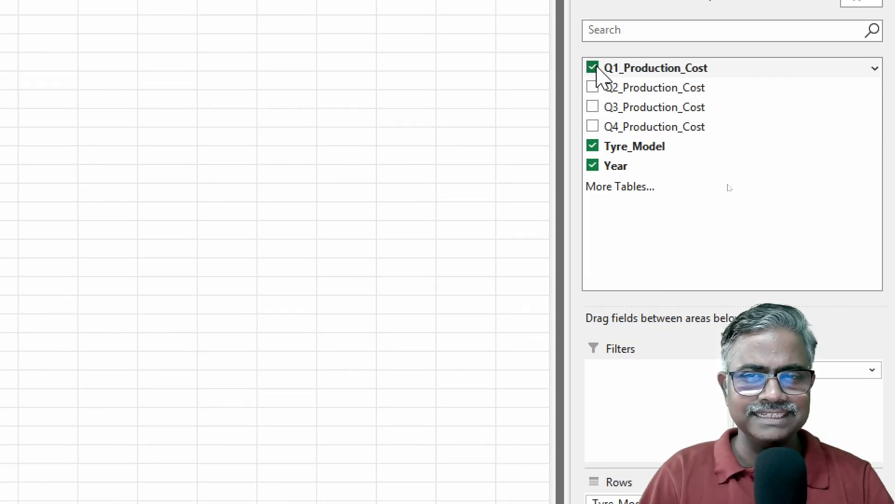
{"action": "left_click", "coordinate": [592, 88]}
{"action": "left_click", "coordinate": [593, 106]}
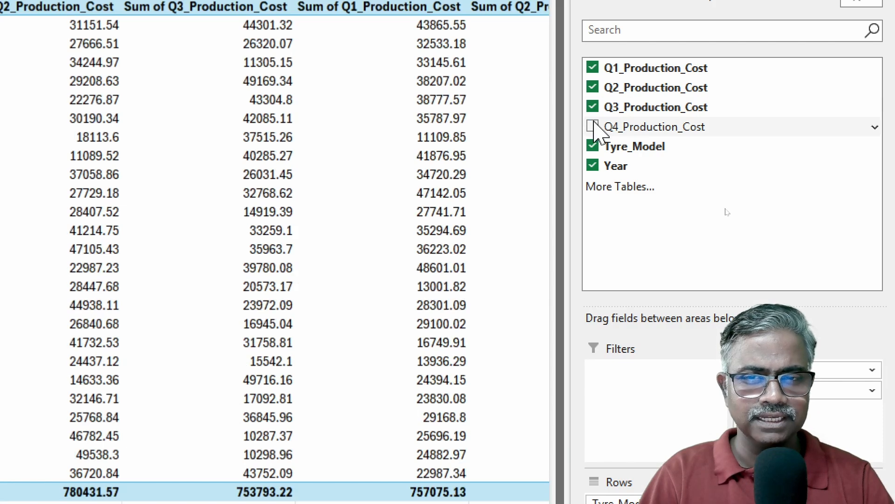
{"action": "left_click", "coordinate": [592, 126]}
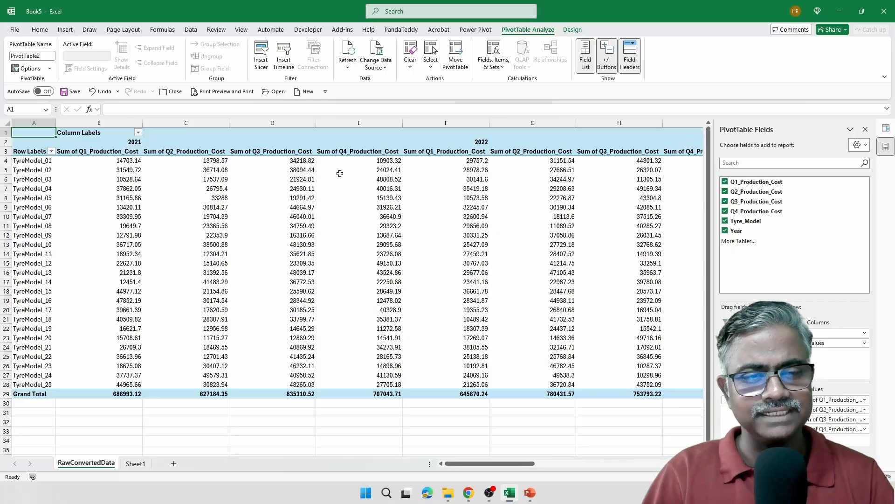
{"action": "mouse_move", "coordinate": [366, 193]}
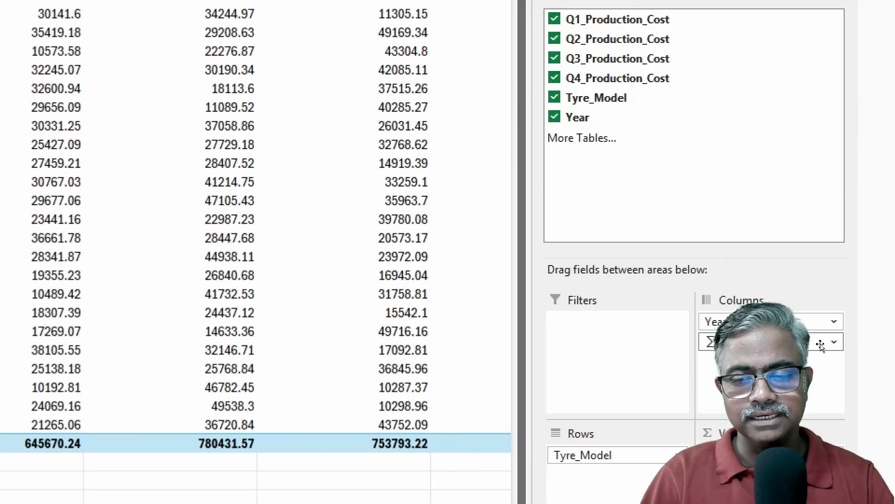
{"action": "left_click_drag", "start_coordinate": [710, 379], "coordinate": [591, 485]}
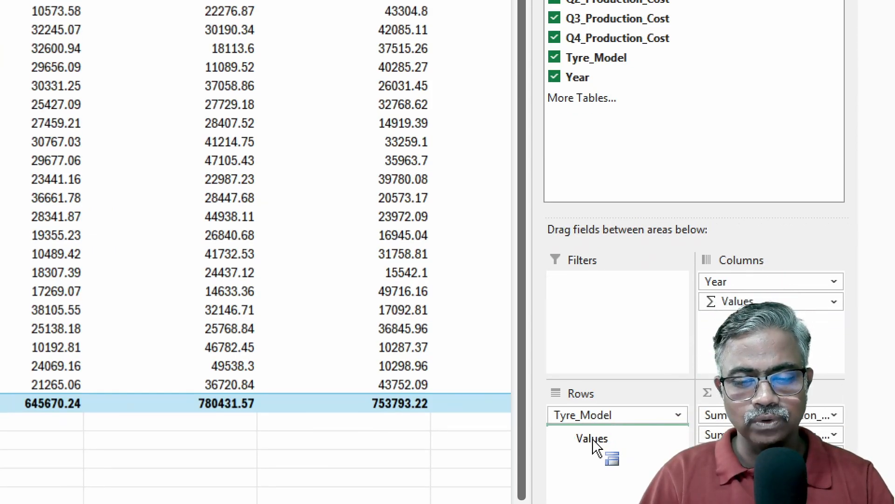
{"action": "left_click_drag", "start_coordinate": [591, 442], "coordinate": [592, 444]}
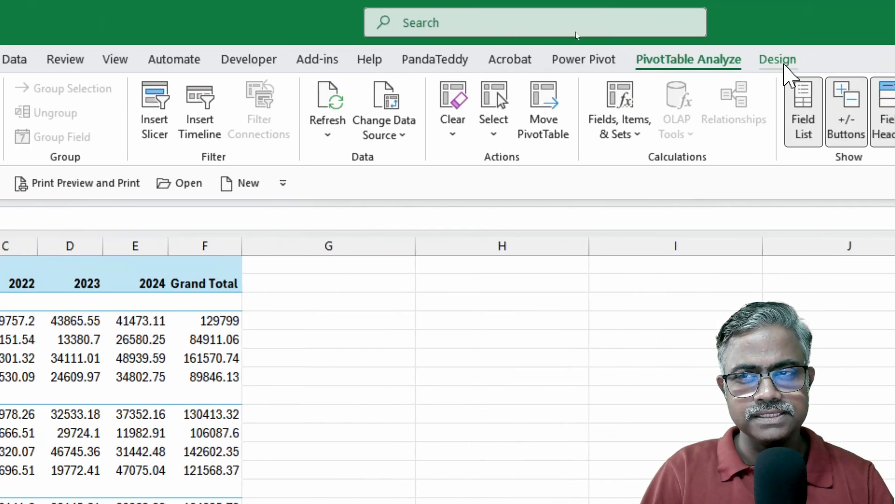
Switch the pivot's report layout to tabular form, then to outline form
{"action": "left_click", "coordinate": [779, 61]}
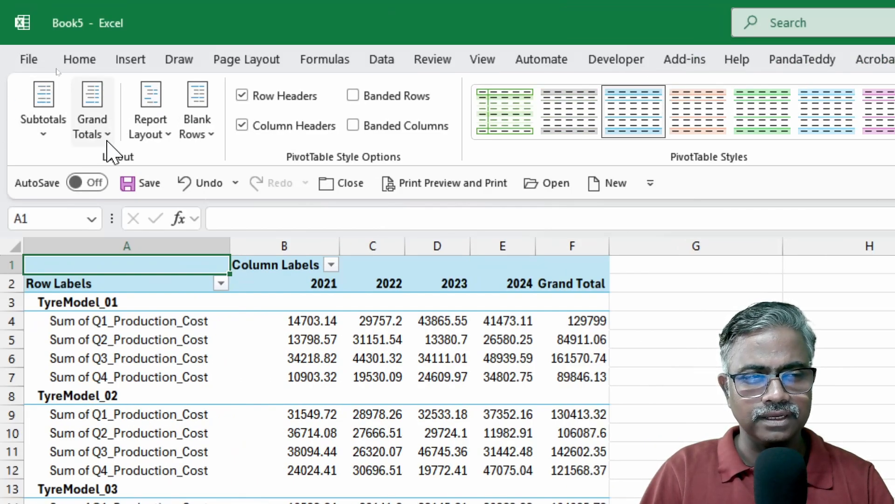
{"action": "left_click", "coordinate": [154, 135]}
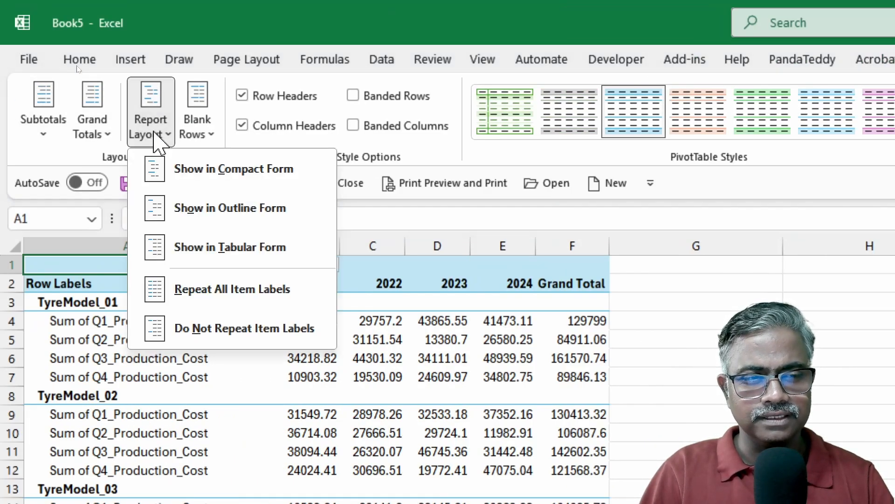
{"action": "left_click", "coordinate": [245, 248]}
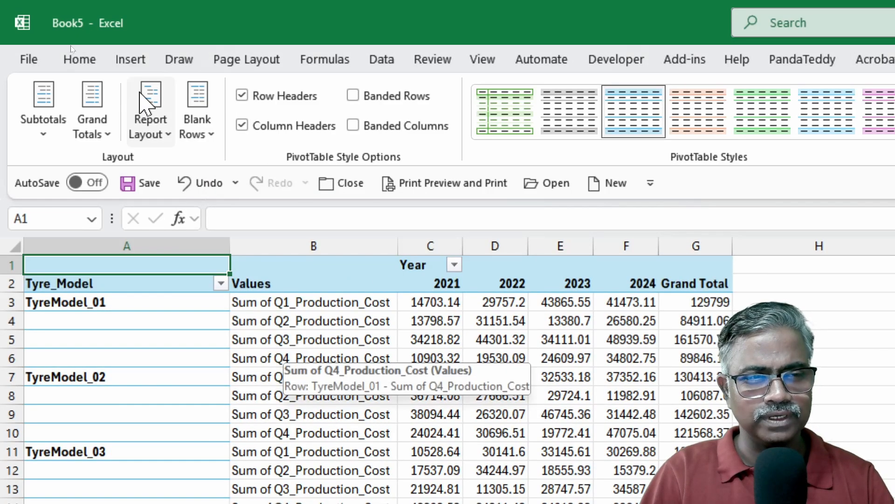
{"action": "left_click", "coordinate": [150, 98]}
{"action": "left_click", "coordinate": [225, 210]}
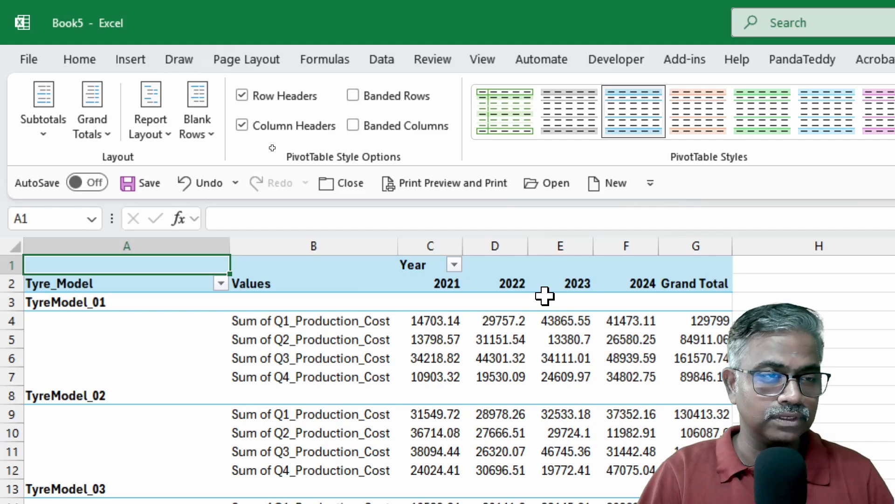
Scroll through the pivot to review the quarterly Total Sum rows, then select a pivot cell
{"action": "scroll", "coordinate": [551, 327], "scroll_direction": "down", "scroll_amount": 10}
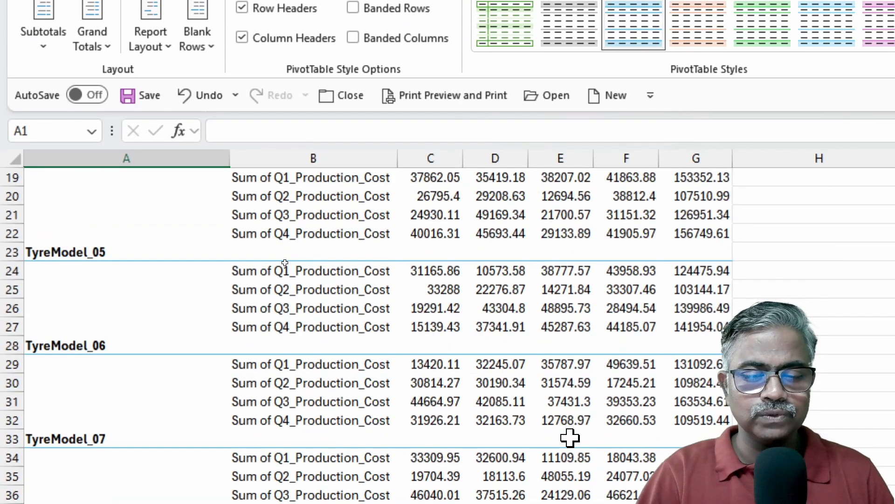
{"action": "scroll", "coordinate": [285, 263], "scroll_direction": "down", "scroll_amount": 20}
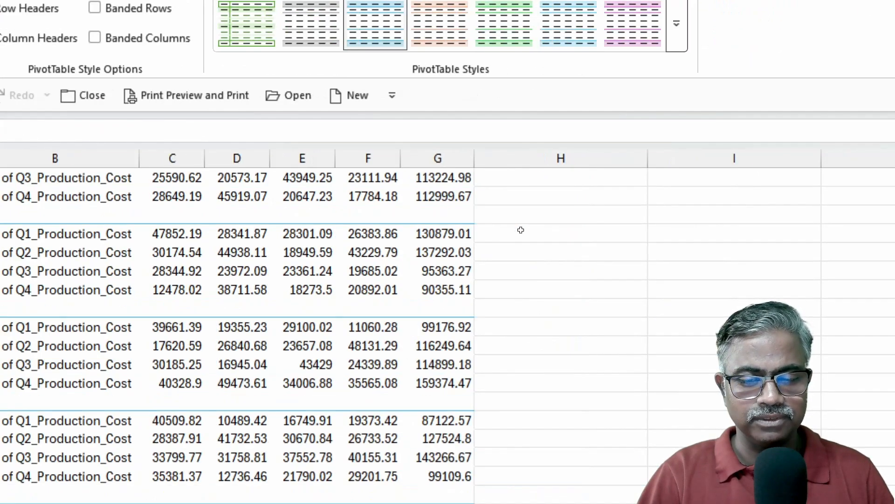
{"action": "scroll", "coordinate": [521, 230], "scroll_direction": "down", "scroll_amount": 12}
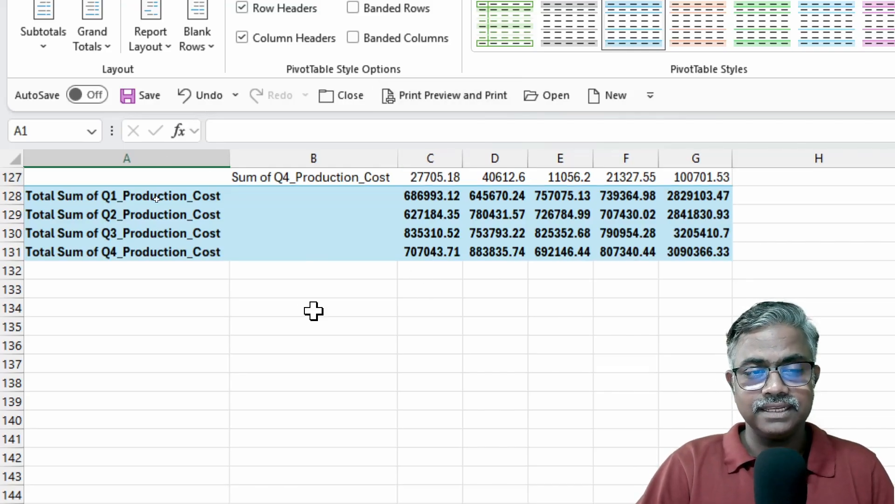
{"action": "scroll", "coordinate": [322, 279], "scroll_direction": "up", "scroll_amount": 3}
{"action": "left_click", "coordinate": [332, 254]}
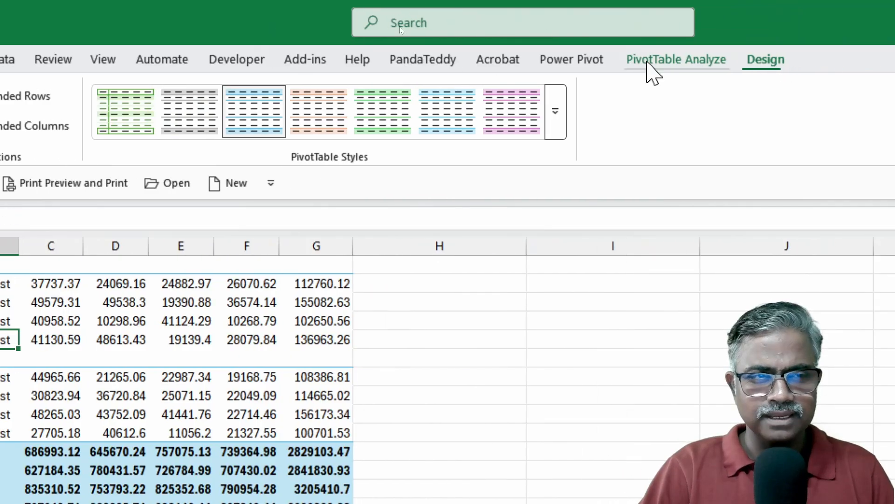
{"action": "left_click", "coordinate": [37, 136]}
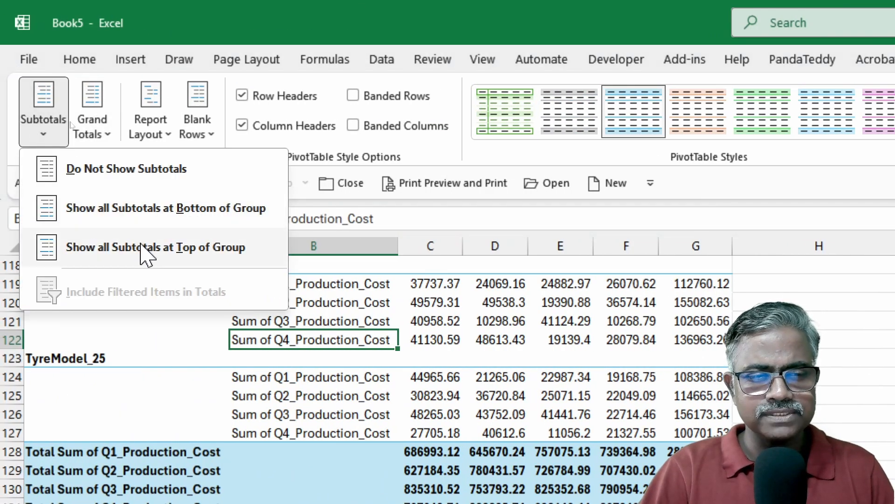
{"action": "left_click", "coordinate": [165, 247]}
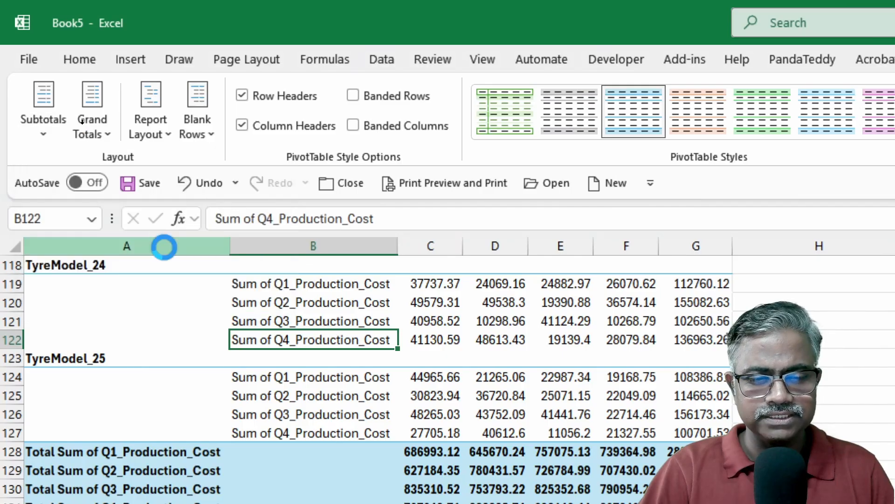
{"action": "scroll", "coordinate": [486, 356], "scroll_direction": "up", "scroll_amount": 3}
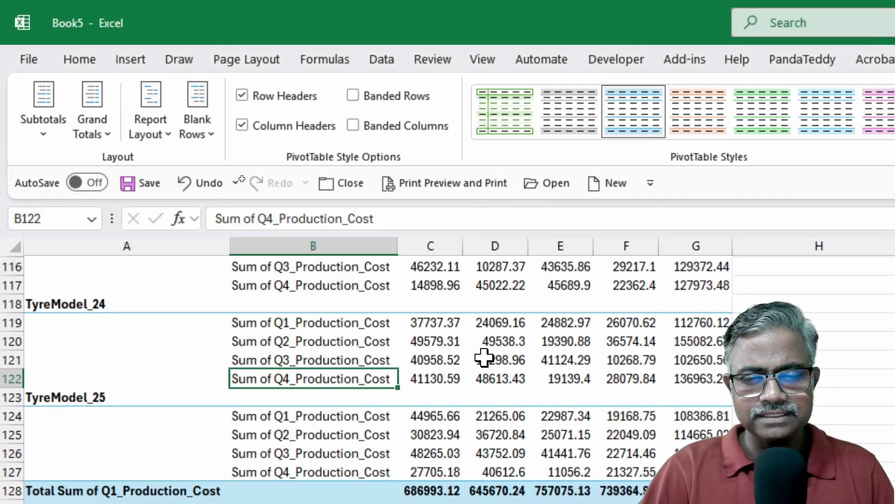
{"action": "scroll", "coordinate": [485, 345], "scroll_direction": "up", "scroll_amount": 1}
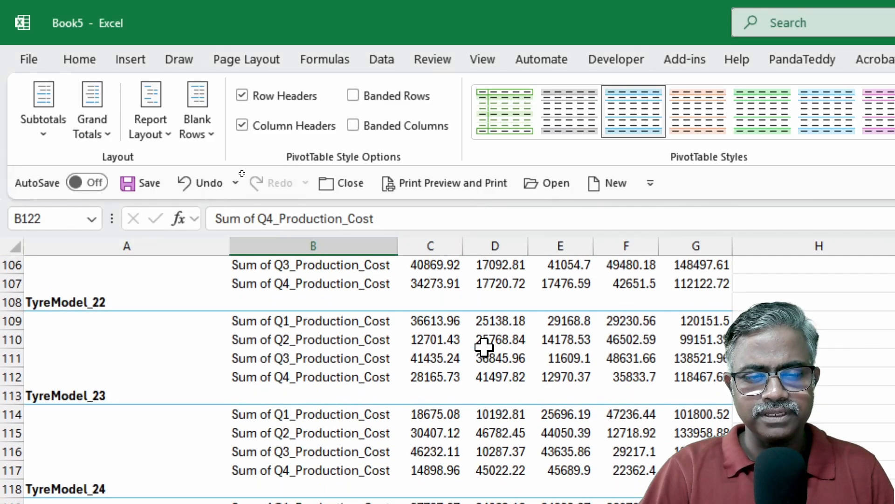
{"action": "left_click", "coordinate": [66, 126]}
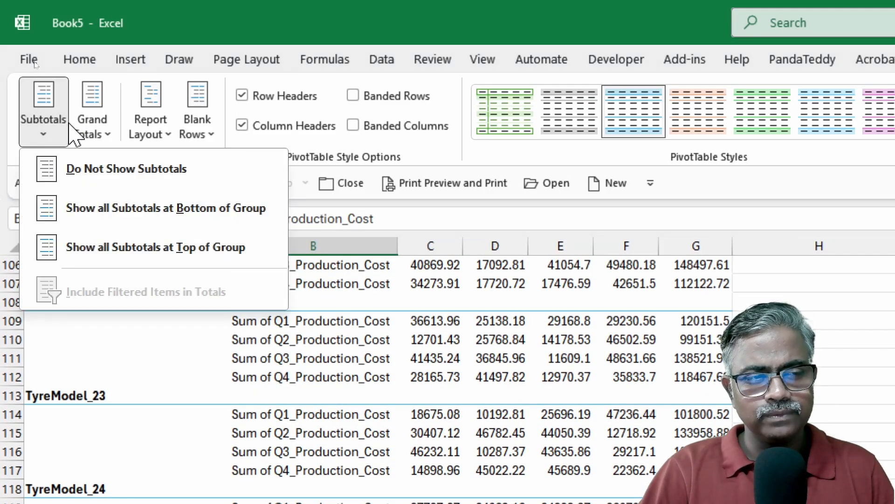
{"action": "left_click", "coordinate": [190, 213]}
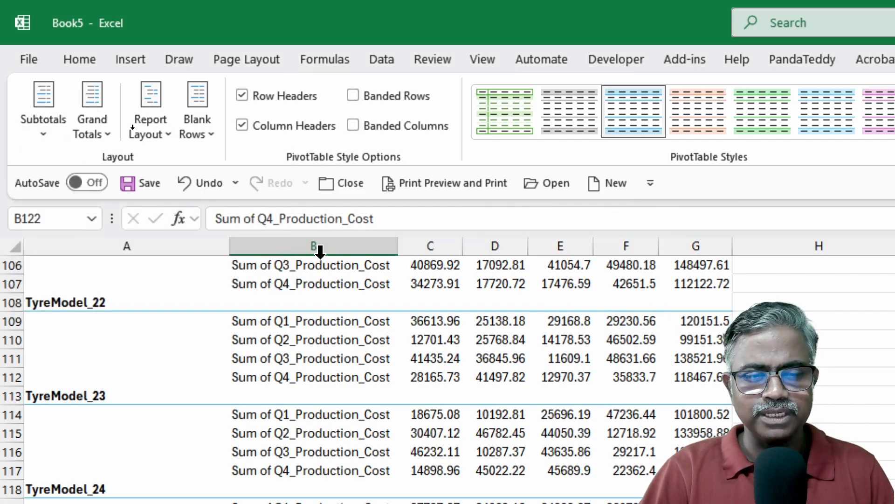
{"action": "left_click", "coordinate": [47, 129]}
{"action": "left_click", "coordinate": [133, 187]}
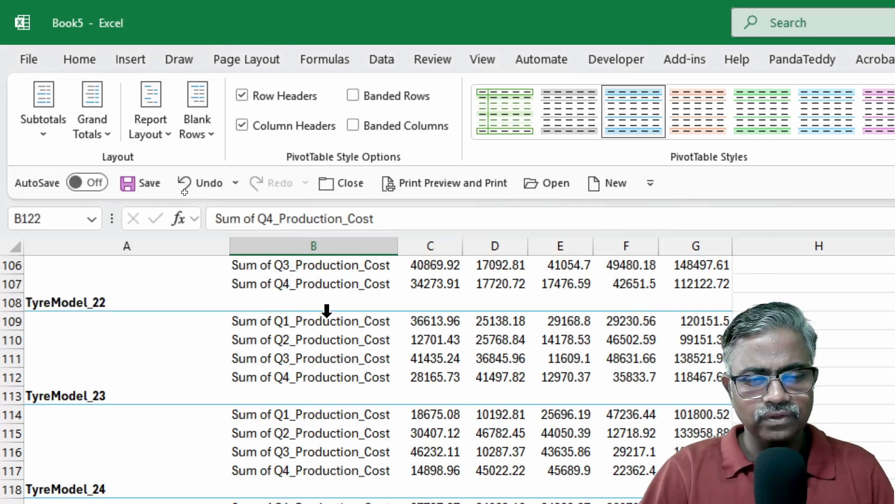
{"action": "scroll", "coordinate": [415, 502], "scroll_direction": "down", "scroll_amount": 4}
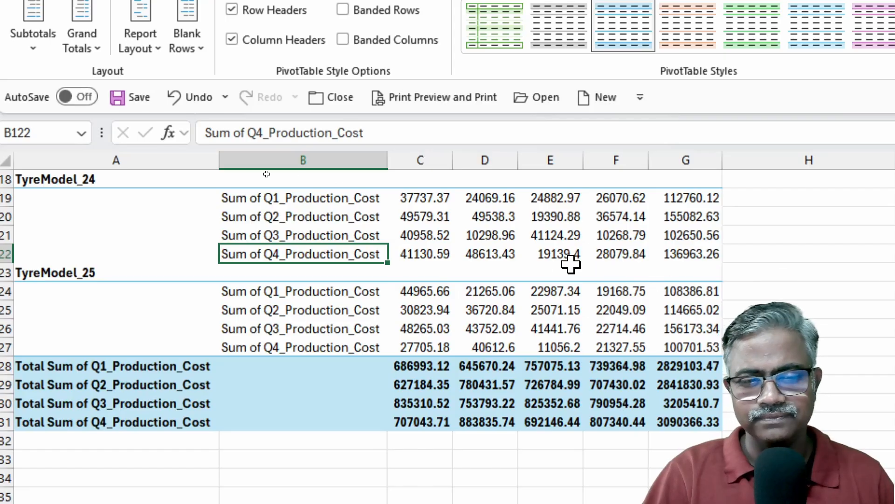
{"action": "scroll", "coordinate": [457, 261], "scroll_direction": "up", "scroll_amount": 2}
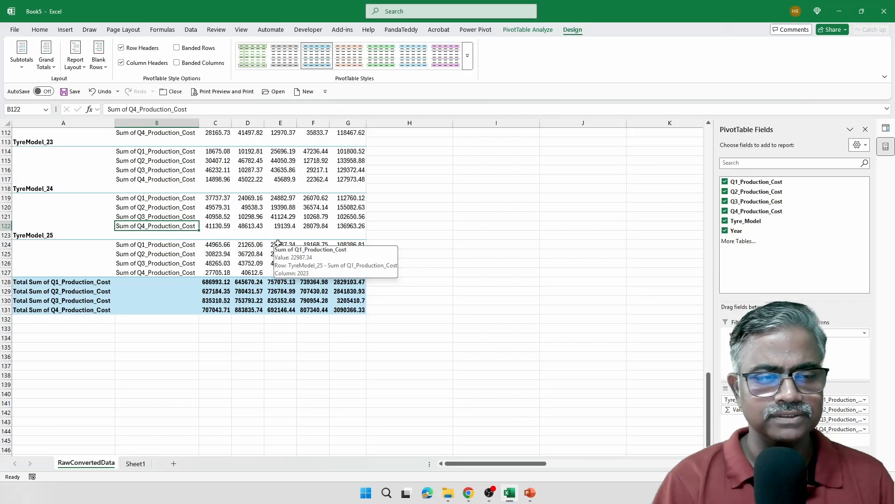
Check the last TyreModel_24 rows, then return to the top of the sheet
{"action": "key", "text": "Up"}
{"action": "key", "text": "Up"}
{"action": "key", "text": "Up"}
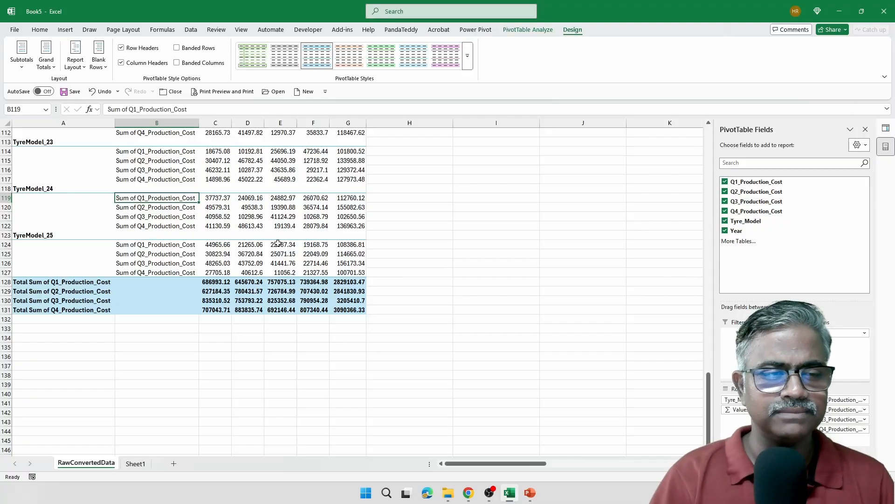
{"action": "key", "text": "Right"}
{"action": "key", "text": "Right"}
{"action": "key", "text": "Right"}
{"action": "key", "text": "Right"}
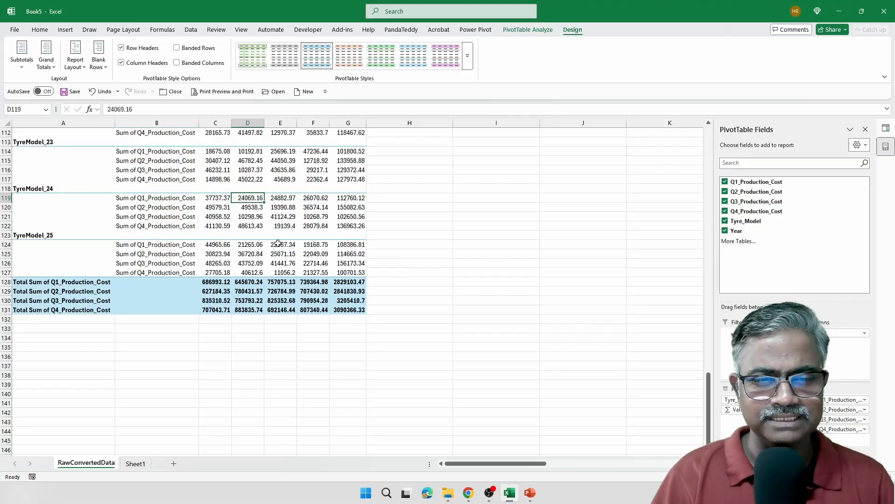
{"action": "key", "text": "Right"}
{"action": "key", "text": "Right"}
{"action": "key", "text": "ctrl+Up"}
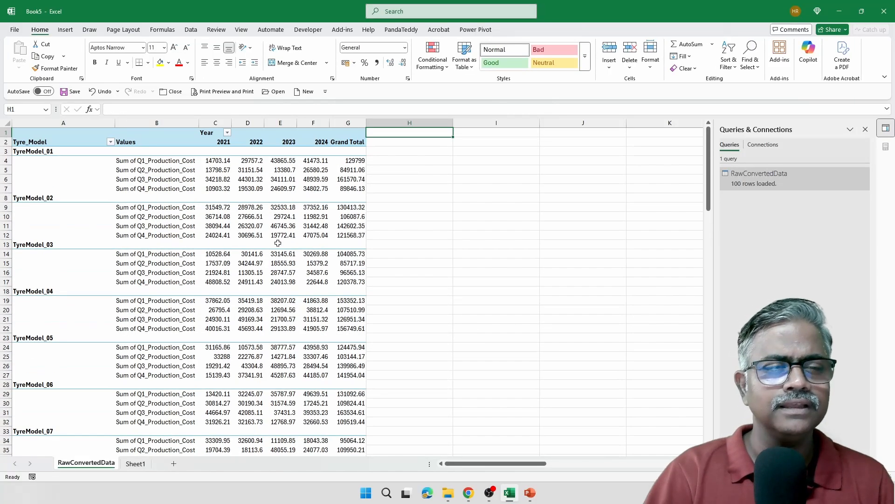
{"action": "scroll", "coordinate": [279, 243], "scroll_direction": "up", "scroll_amount": 3}
{"action": "scroll", "coordinate": [278, 243], "scroll_direction": "up", "scroll_amount": 1}
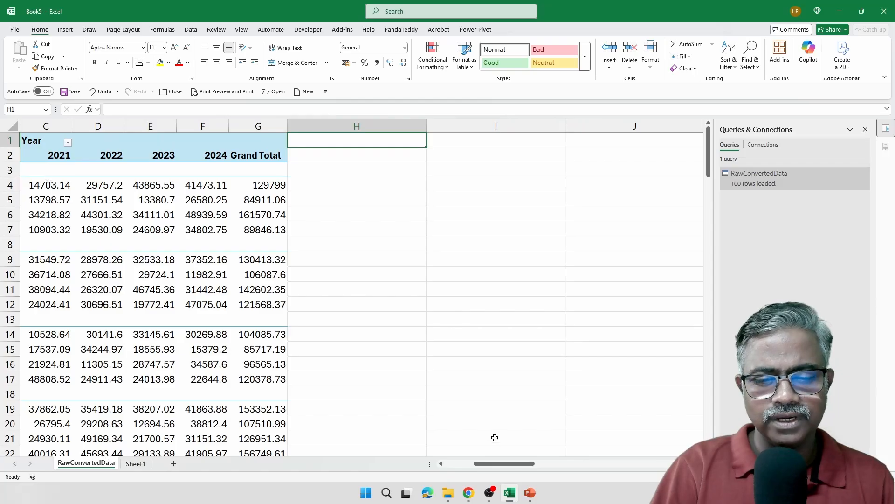
{"action": "left_click_drag", "start_coordinate": [495, 463], "coordinate": [468, 463]}
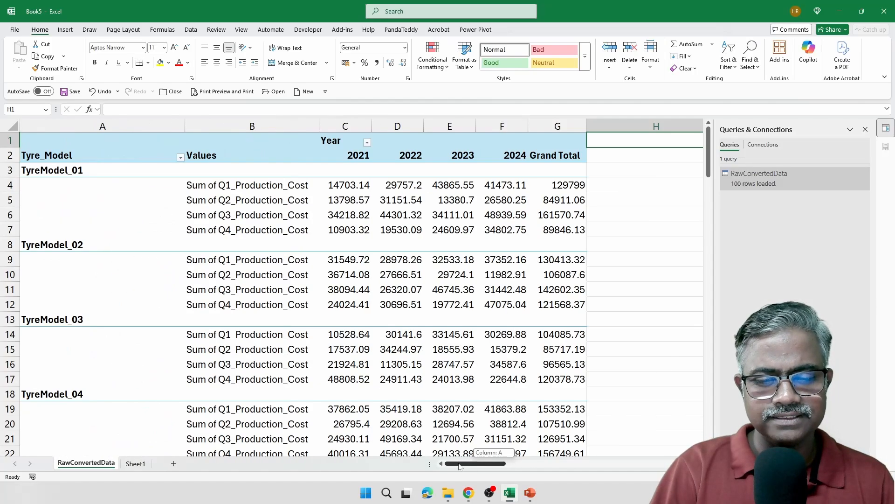
Inspect TyreModel_01's blank cells, year headers and Grand Total column, then show Queries & Connections
{"action": "left_click", "coordinate": [346, 168]}
{"action": "left_click", "coordinate": [393, 169]}
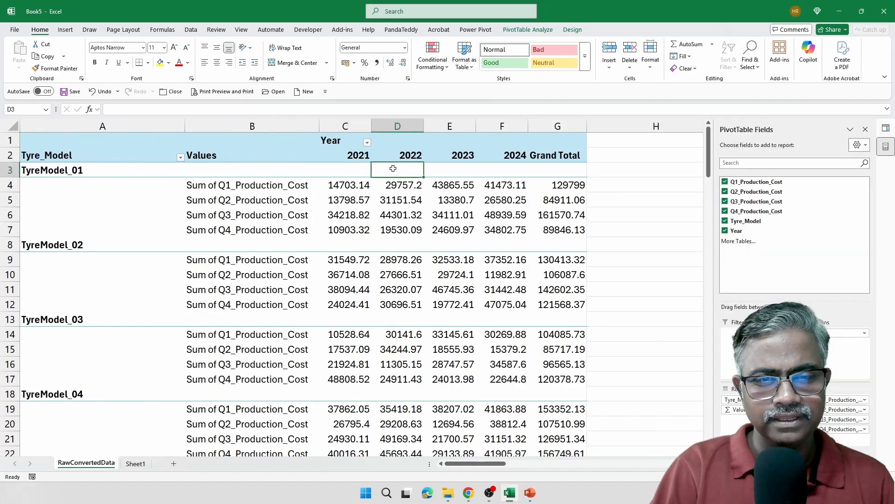
{"action": "left_click", "coordinate": [470, 173]}
{"action": "left_click", "coordinate": [510, 173]}
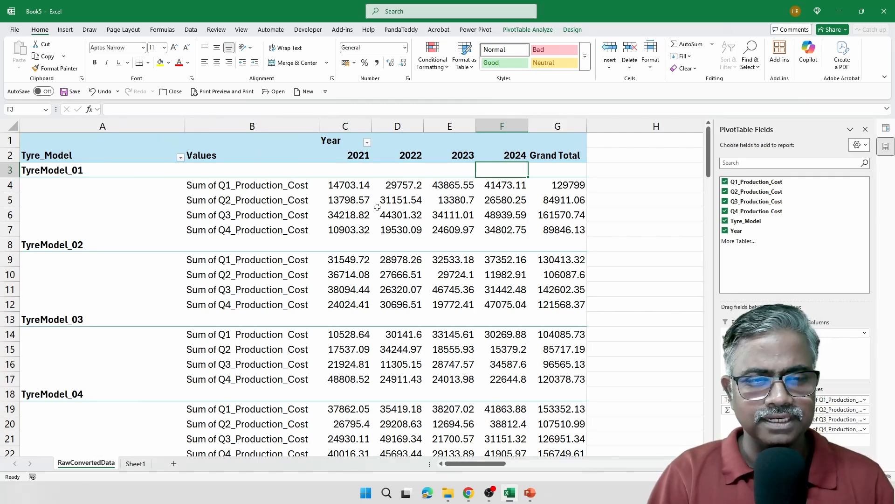
{"action": "left_click_drag", "start_coordinate": [397, 141], "coordinate": [558, 142]}
{"action": "left_click", "coordinate": [565, 128]}
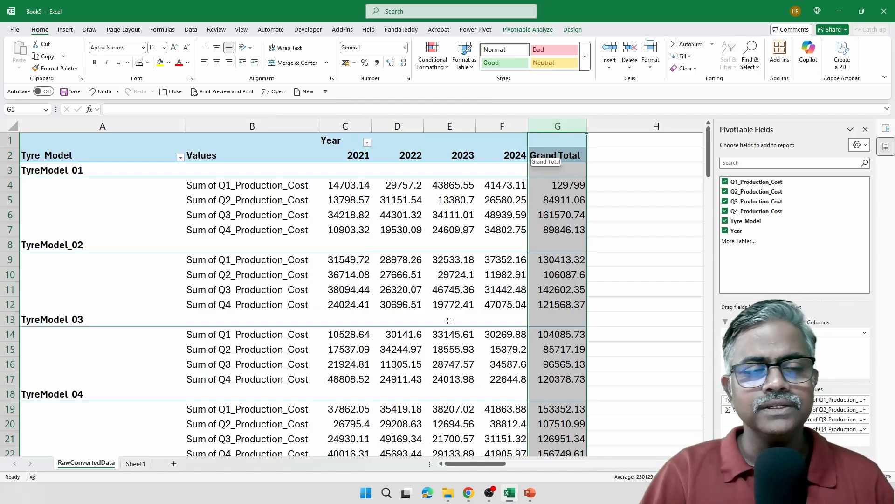
{"action": "left_click", "coordinate": [401, 217]}
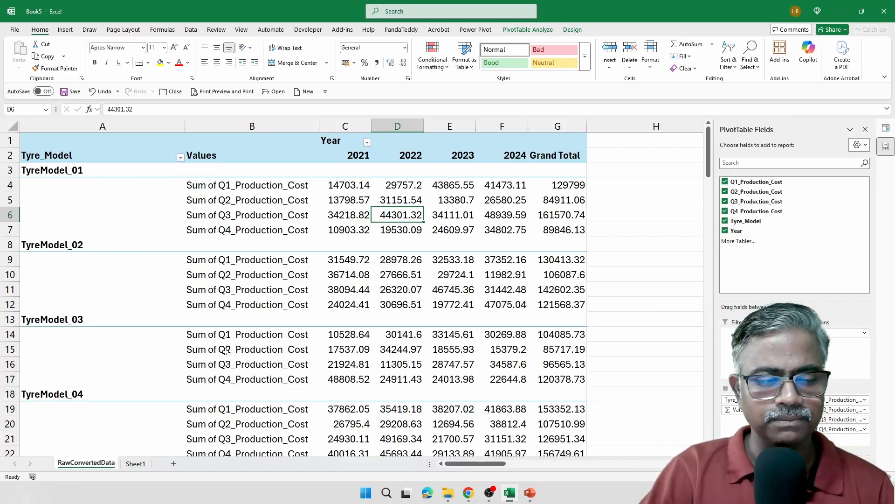
{"action": "left_click", "coordinate": [886, 128]}
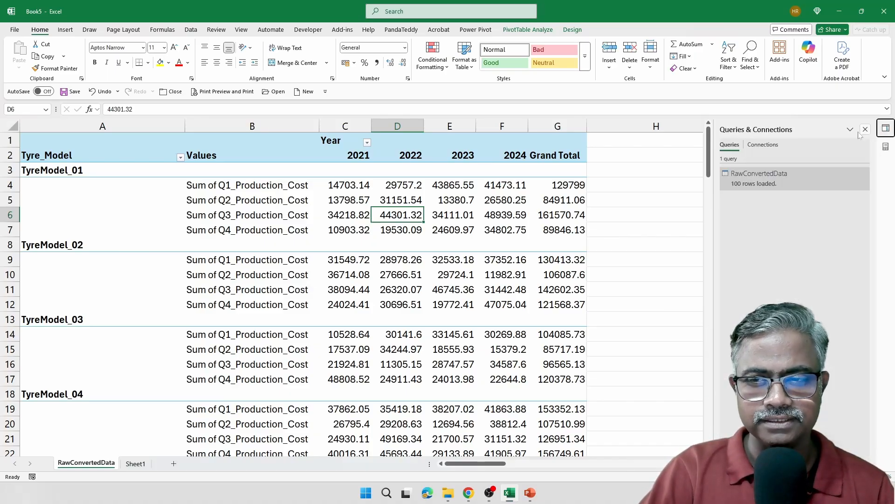
Open RawConvertedData in the Power Query Editor and select the Q1–Q4_Production_Cost columns
{"action": "right_click", "coordinate": [766, 171]}
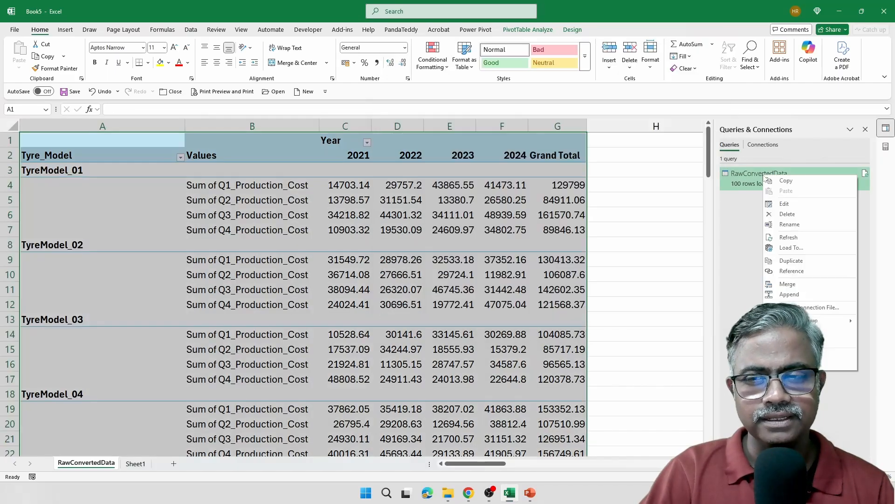
{"action": "left_click", "coordinate": [785, 205]}
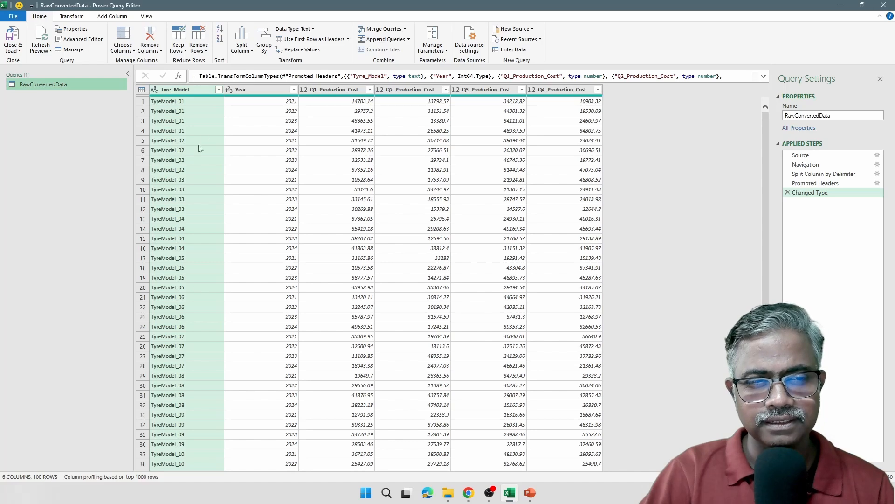
{"action": "left_click", "coordinate": [337, 92]}
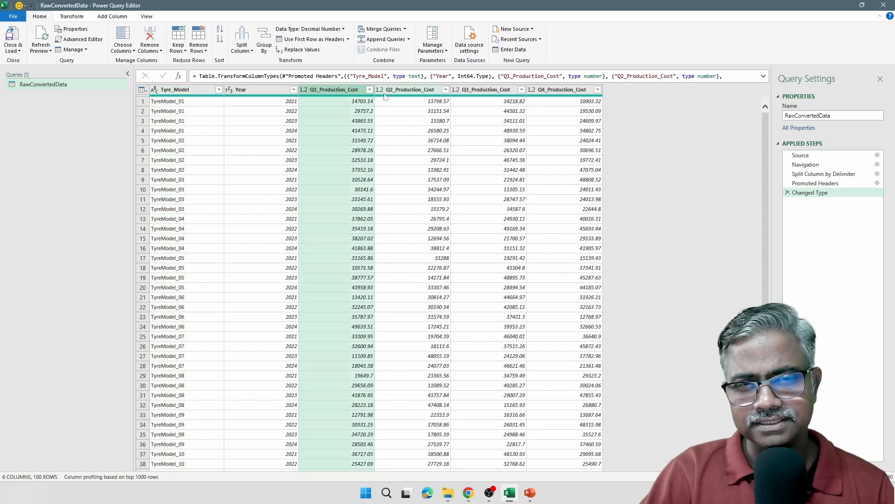
{"action": "left_click", "coordinate": [402, 93]}
{"action": "left_click", "coordinate": [475, 89]}
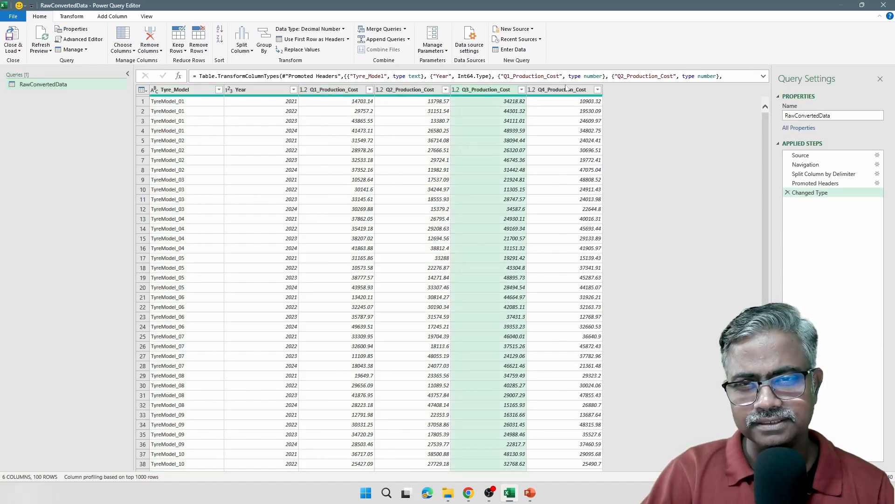
{"action": "left_click", "coordinate": [344, 90]}
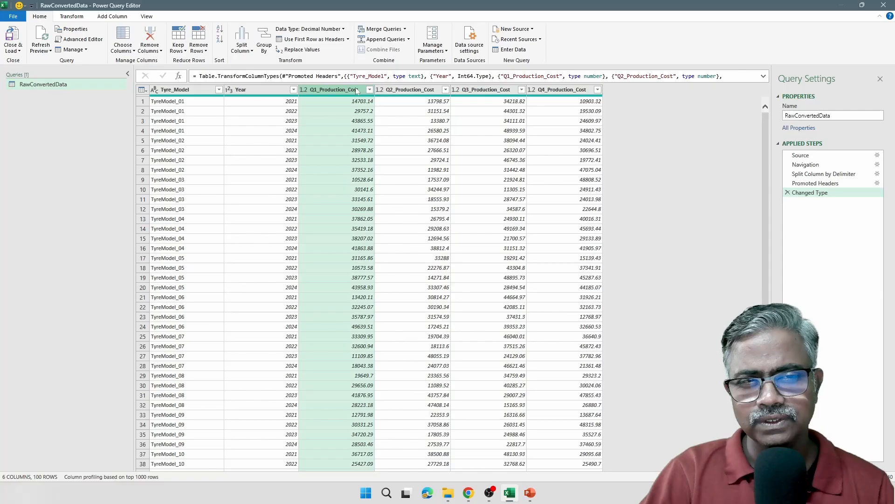
{"action": "left_click", "coordinate": [401, 91]}
{"action": "left_click", "coordinate": [476, 91]}
{"action": "left_click", "coordinate": [572, 94]}
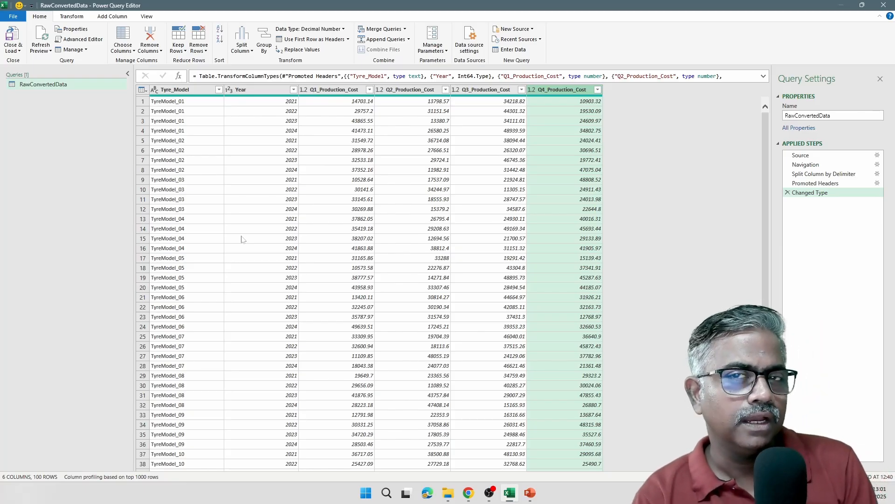
Redo the multi-selection of the four Q1–Q4_Production_Cost columns together
{"action": "left_click", "coordinate": [348, 92]}
{"action": "left_click", "coordinate": [398, 92], "text": "ctrl"}
{"action": "left_click", "coordinate": [496, 94], "text": "ctrl"}
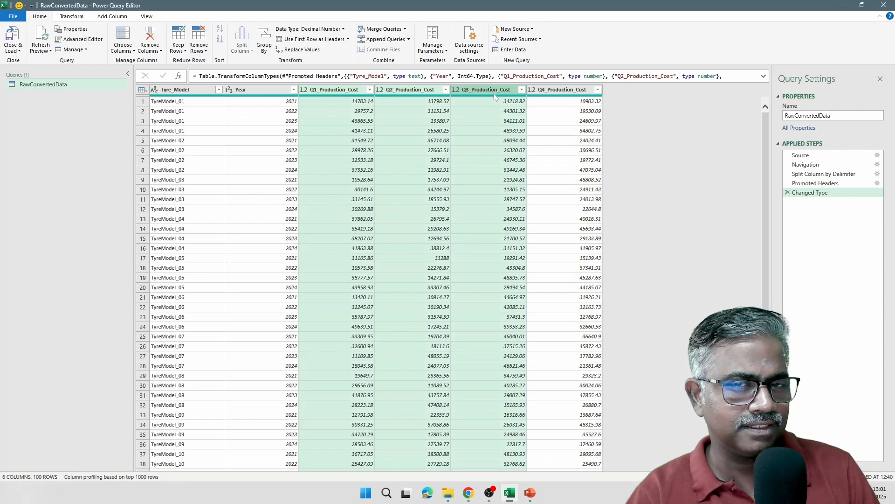
{"action": "left_click", "coordinate": [562, 97], "text": "ctrl"}
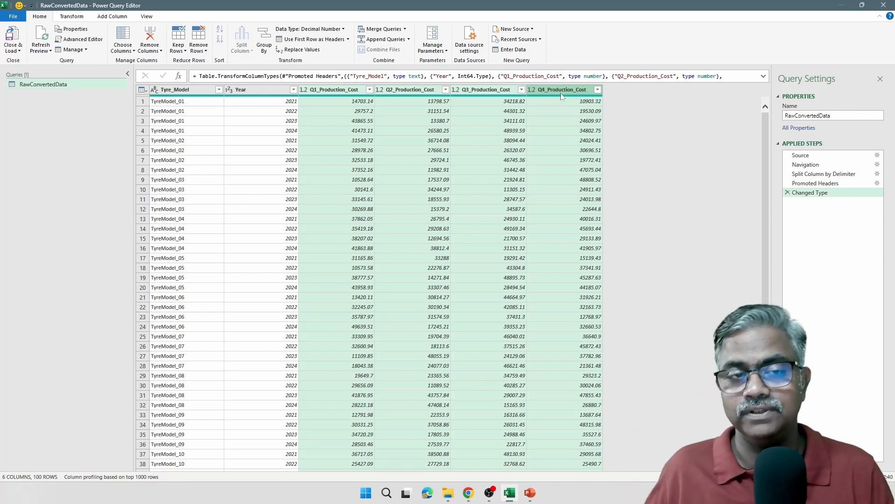
{"action": "left_click", "coordinate": [334, 89]}
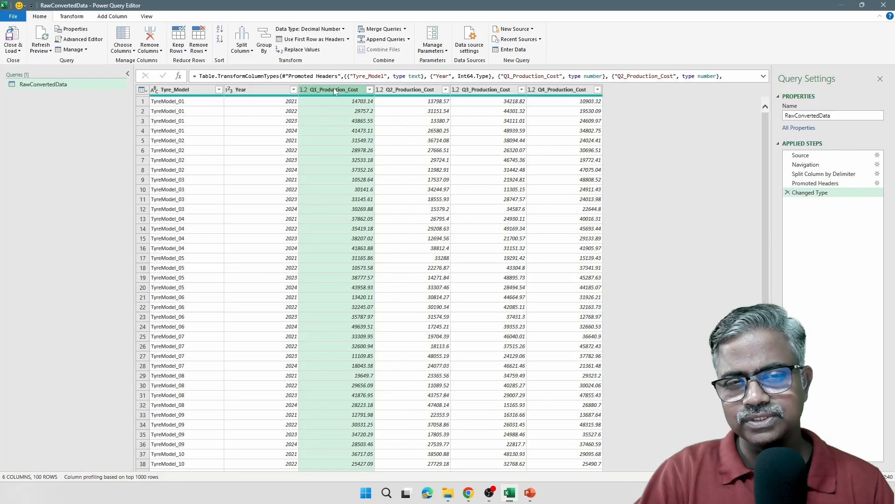
{"action": "left_click", "coordinate": [398, 93], "text": "ctrl"}
{"action": "left_click", "coordinate": [466, 92], "text": "ctrl"}
{"action": "left_click", "coordinate": [560, 89], "text": "ctrl"}
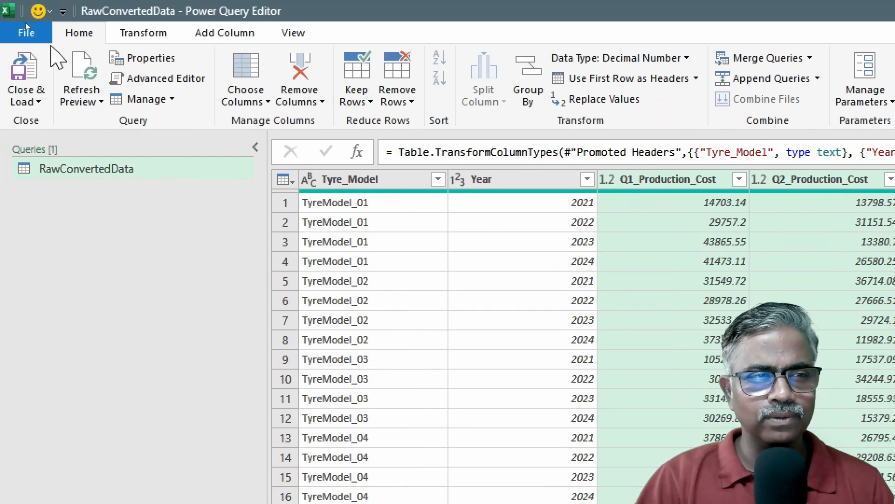
Unpivot only the selected four quarterly cost columns into Attribute and Value columns
{"action": "left_click", "coordinate": [133, 27]}
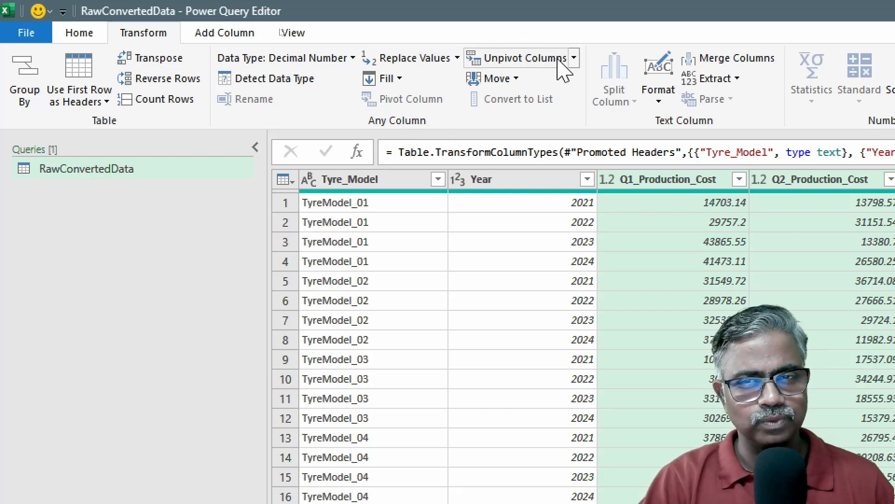
{"action": "left_click", "coordinate": [575, 58]}
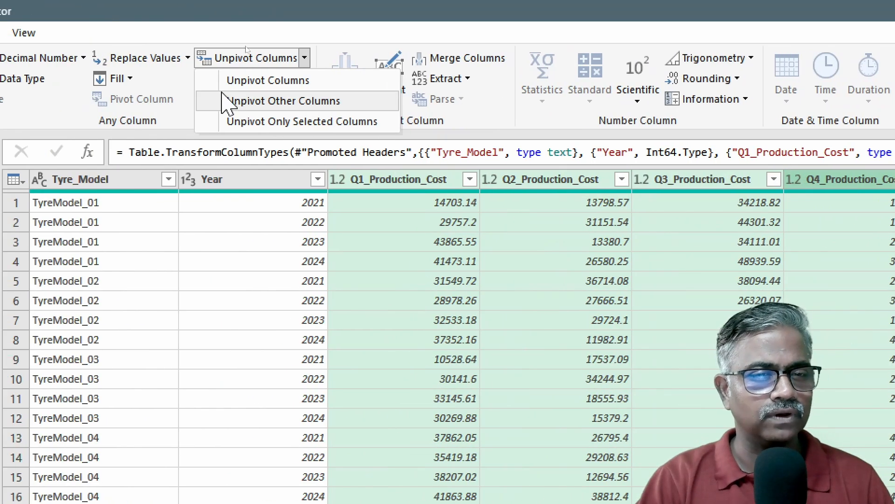
{"action": "left_click", "coordinate": [276, 122]}
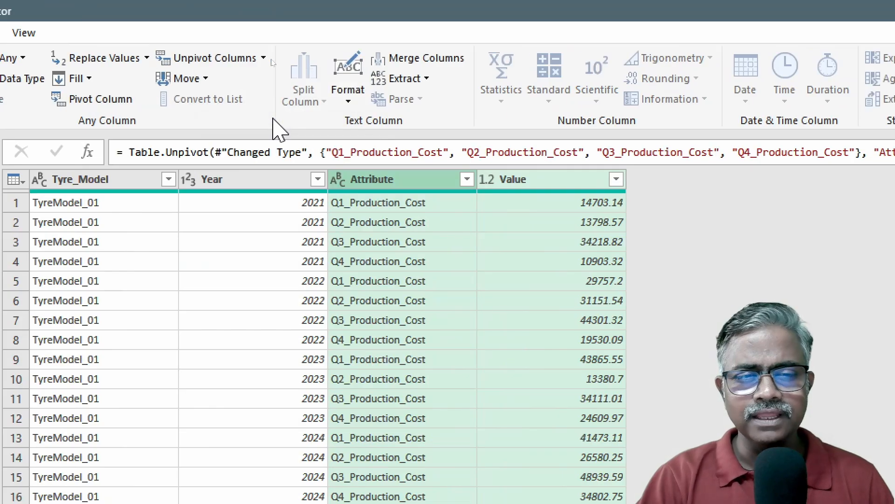
Check the new Value column and the 2021 quarter labels in the Attribute column
{"action": "left_click", "coordinate": [565, 184]}
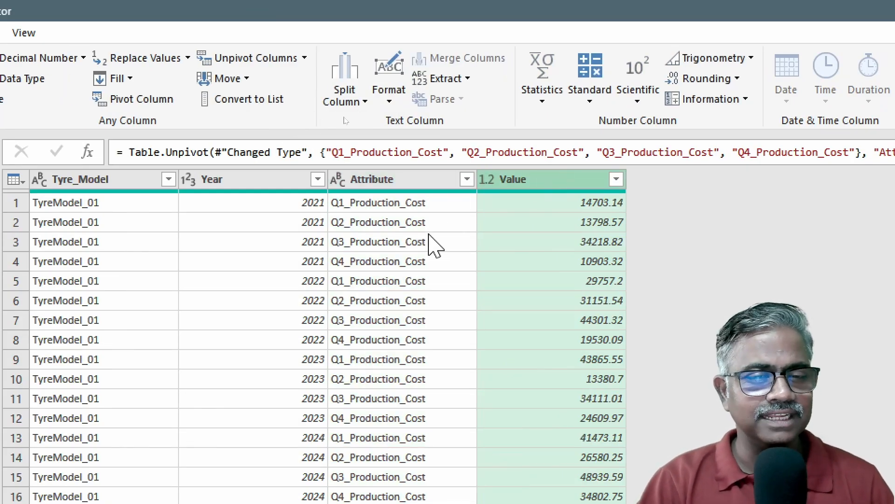
{"action": "left_click", "coordinate": [420, 204]}
{"action": "left_click", "coordinate": [418, 225]}
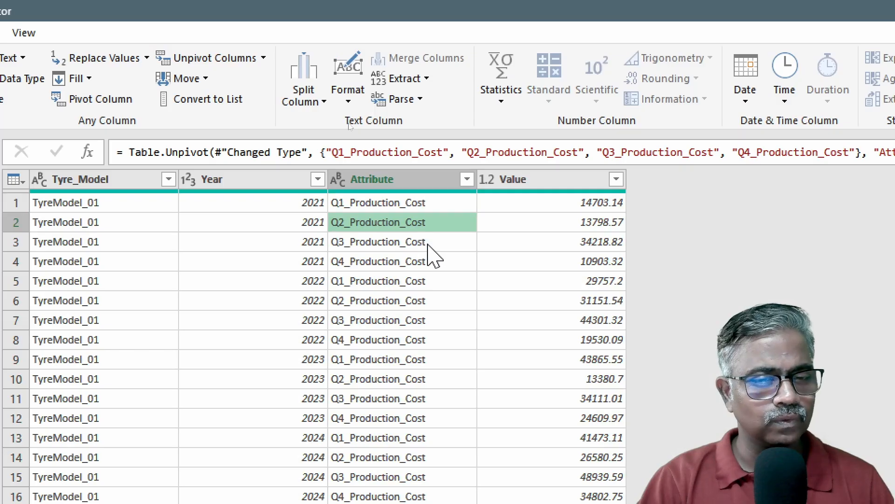
{"action": "left_click", "coordinate": [425, 244]}
{"action": "left_click", "coordinate": [425, 261]}
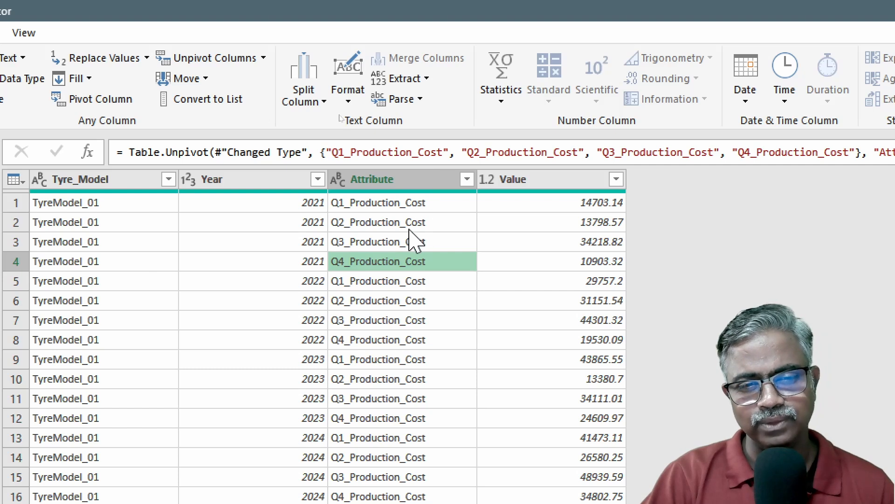
Rename Attribute to 'Quarters' and Value to 'Production Cost', then bring up the query's load options
{"action": "double_click", "coordinate": [384, 180]}
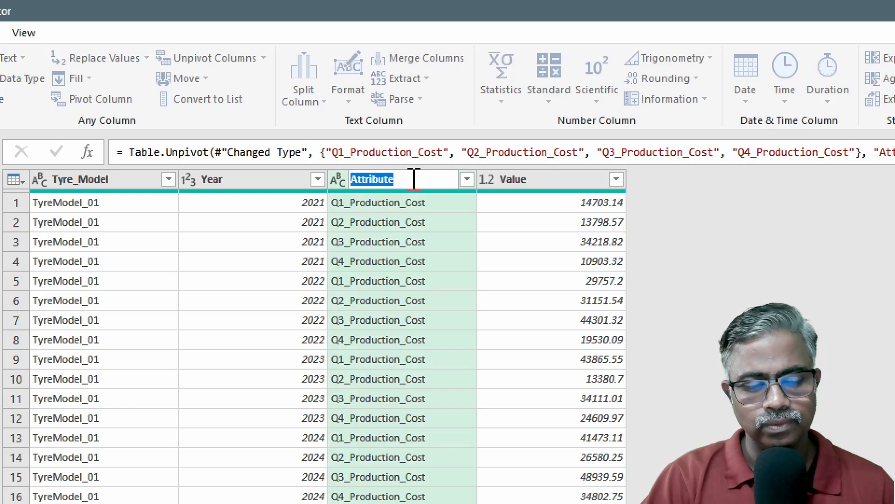
{"action": "type", "text": "Quarters"}
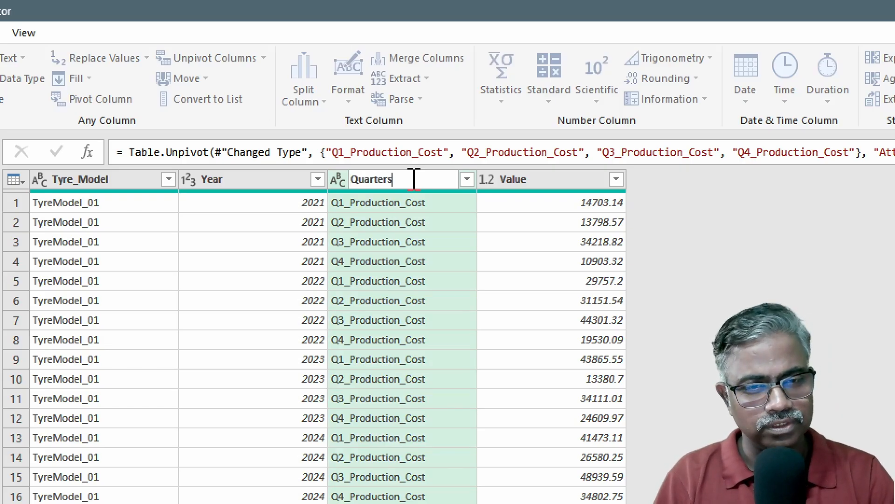
{"action": "key", "text": "Return"}
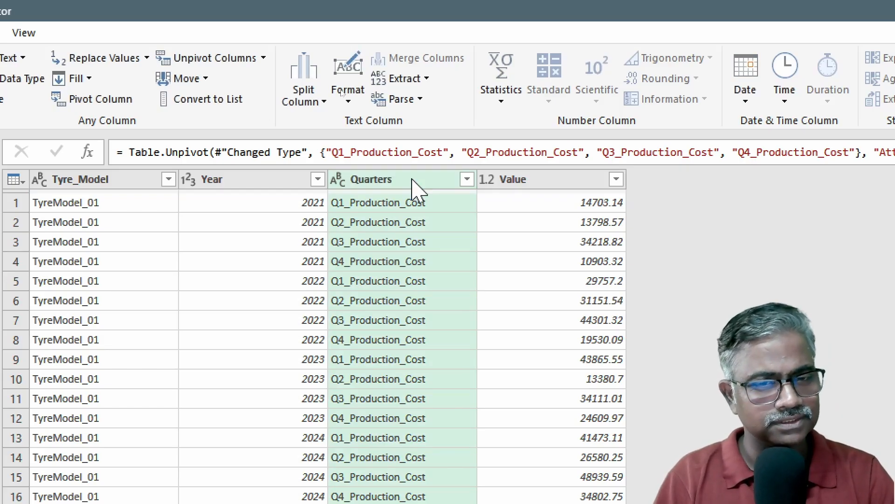
{"action": "double_click", "coordinate": [567, 181]}
{"action": "type", "text": "Produc"}
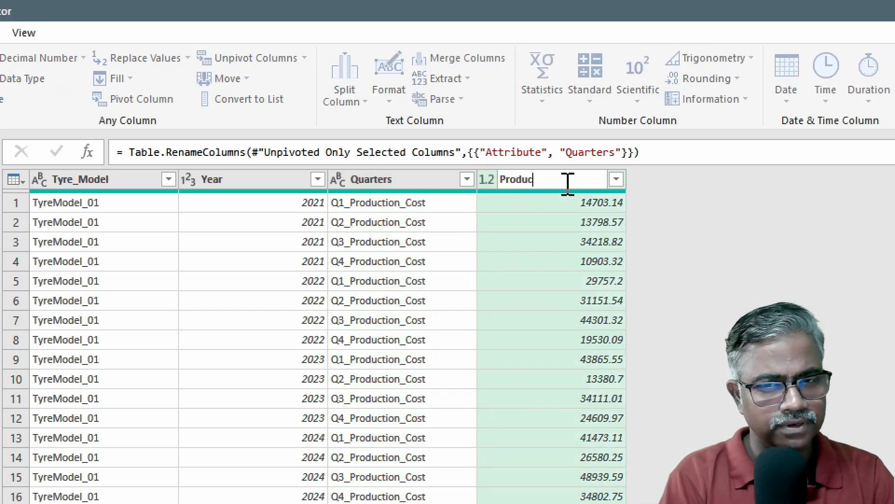
{"action": "type", "text": "tion Cost"}
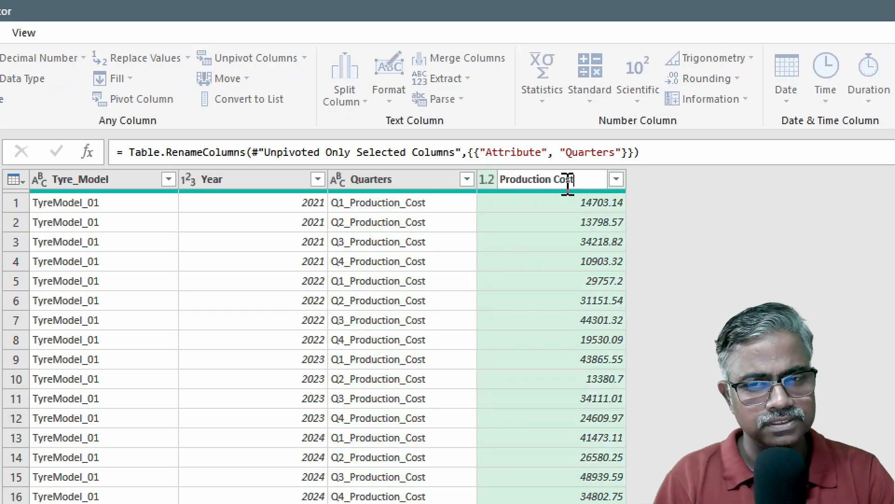
{"action": "key", "text": "Return"}
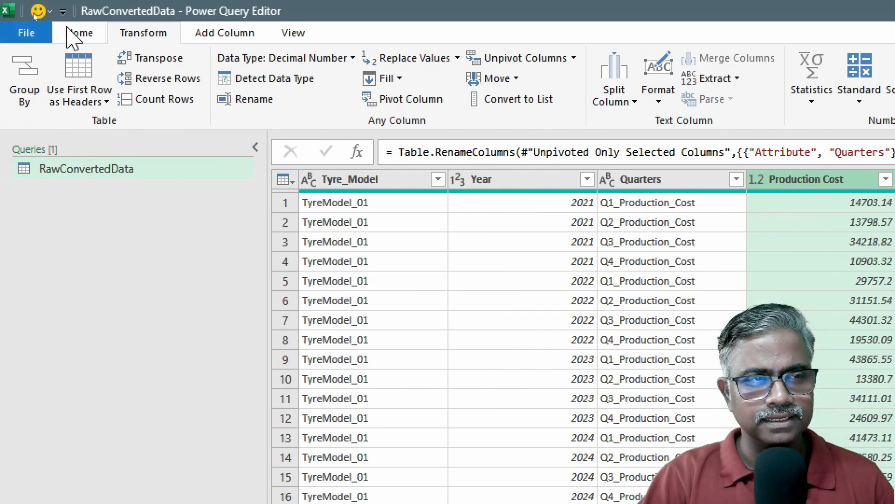
{"action": "left_click", "coordinate": [77, 34]}
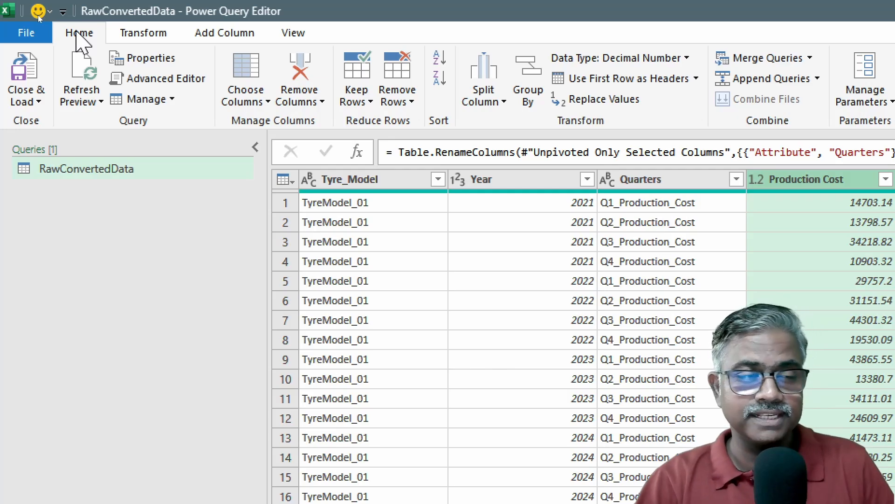
{"action": "left_click", "coordinate": [37, 102]}
Load the query into the workbook, place Quarters under Tyre_Model in Rows, and sum Production Cost in Values
{"action": "left_click", "coordinate": [56, 122]}
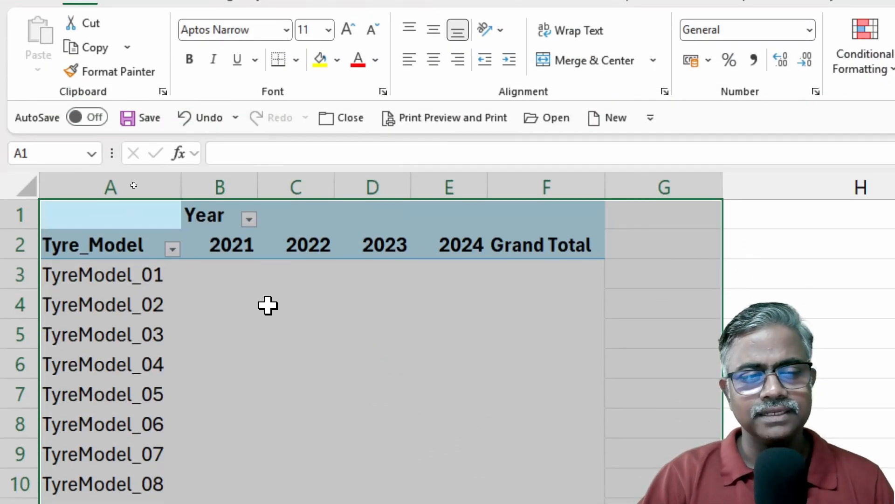
{"action": "left_click", "coordinate": [254, 330]}
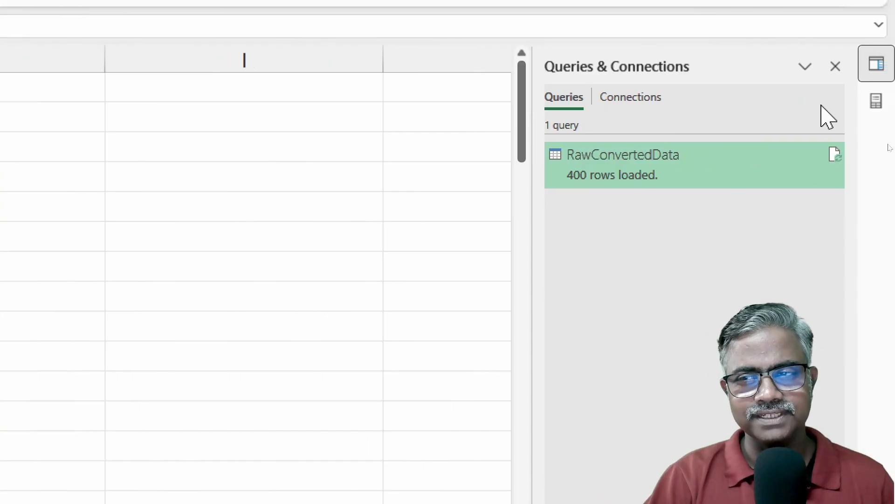
{"action": "left_click", "coordinate": [878, 102]}
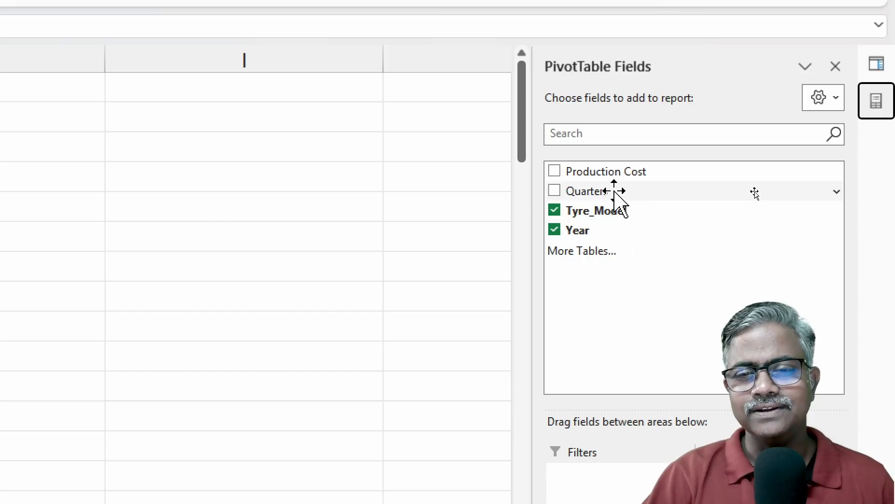
{"action": "left_click_drag", "start_coordinate": [615, 195], "coordinate": [629, 483]}
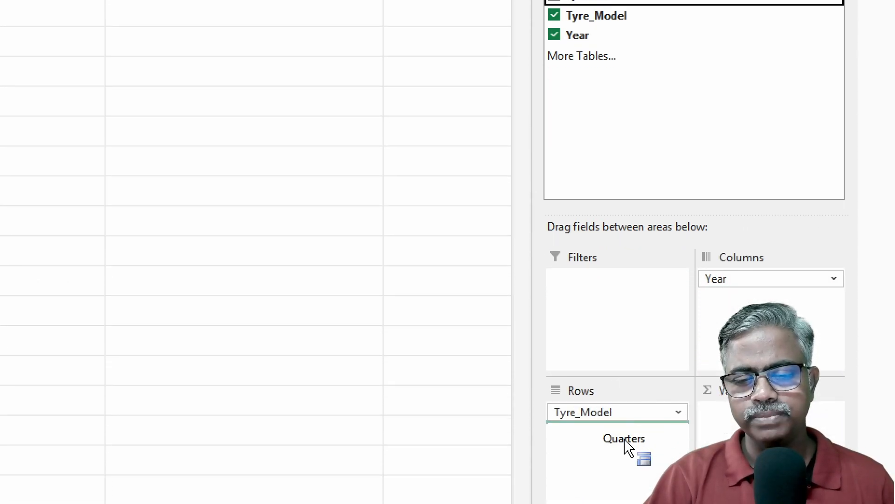
{"action": "left_click_drag", "start_coordinate": [626, 441], "coordinate": [626, 442]}
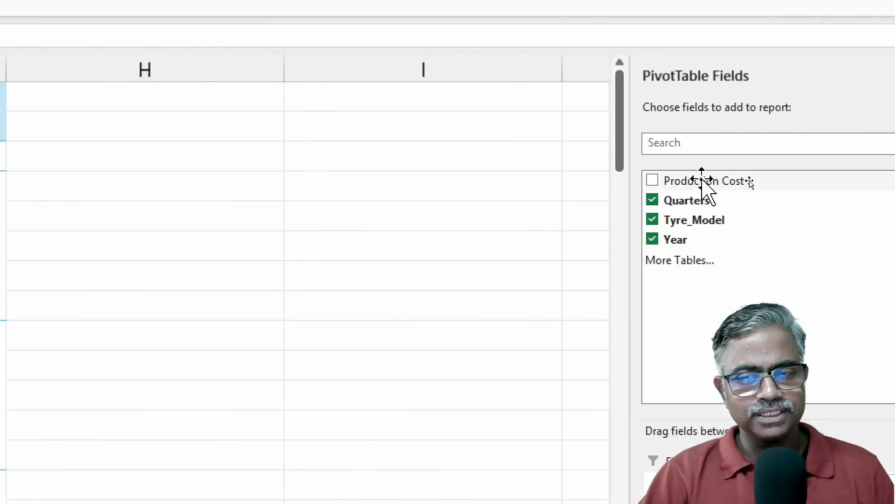
{"action": "left_click_drag", "start_coordinate": [700, 178], "coordinate": [839, 409]}
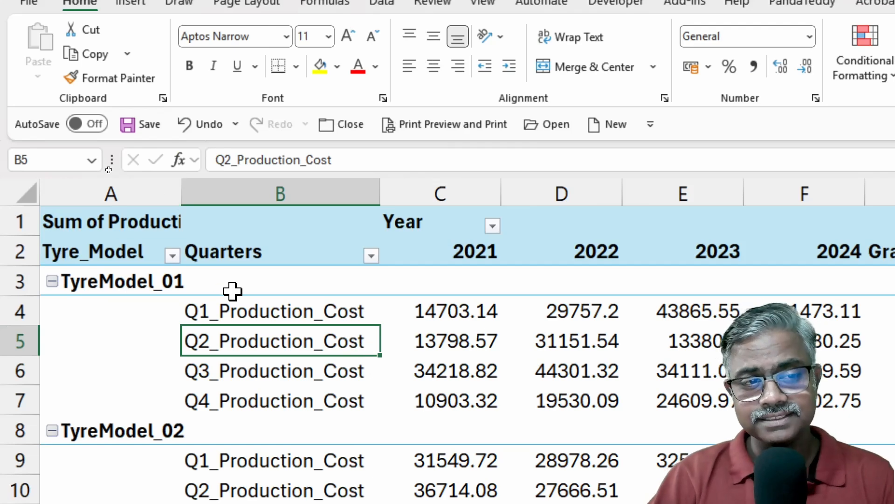
Widen column A of the pivot so the model and quarter labels fit
{"action": "left_click_drag", "start_coordinate": [180, 188], "coordinate": [206, 185]}
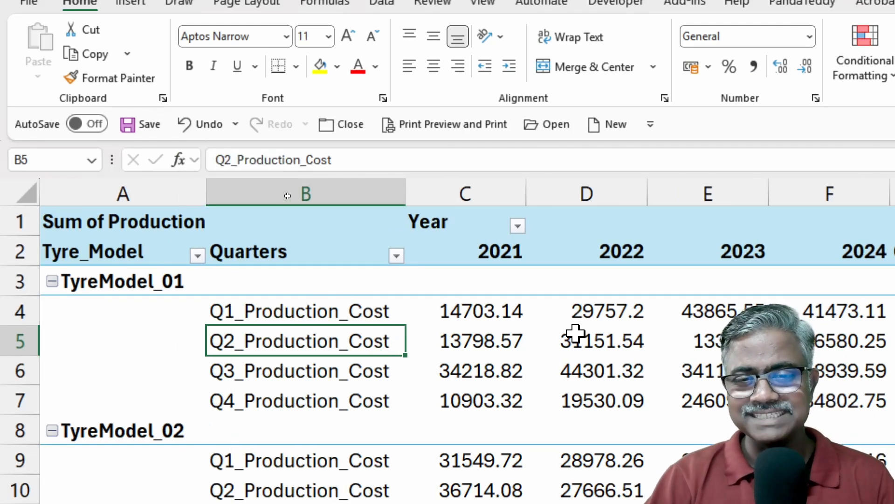
{"action": "scroll", "coordinate": [576, 332], "scroll_direction": "down", "scroll_amount": 1}
{"action": "scroll", "coordinate": [575, 332], "scroll_direction": "down", "scroll_amount": 1}
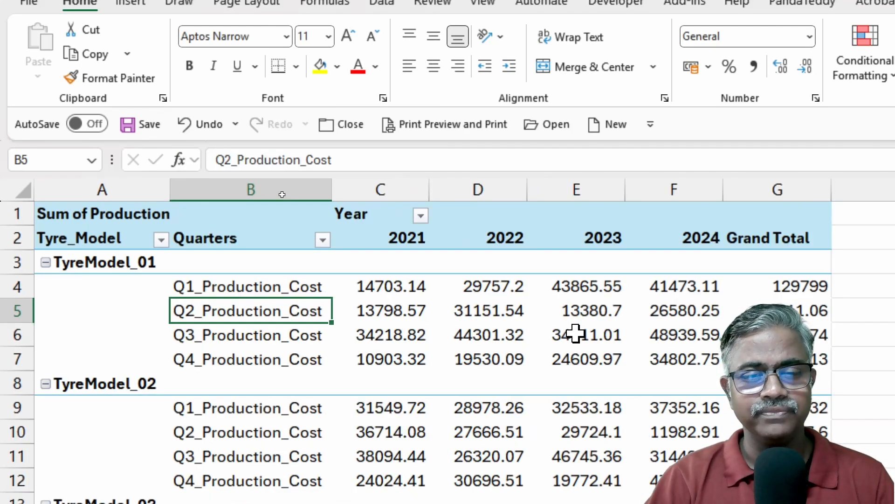
Inspect the empty TyreModel_01 row cells and its four quarterly 2021 costs
{"action": "left_click", "coordinate": [421, 270]}
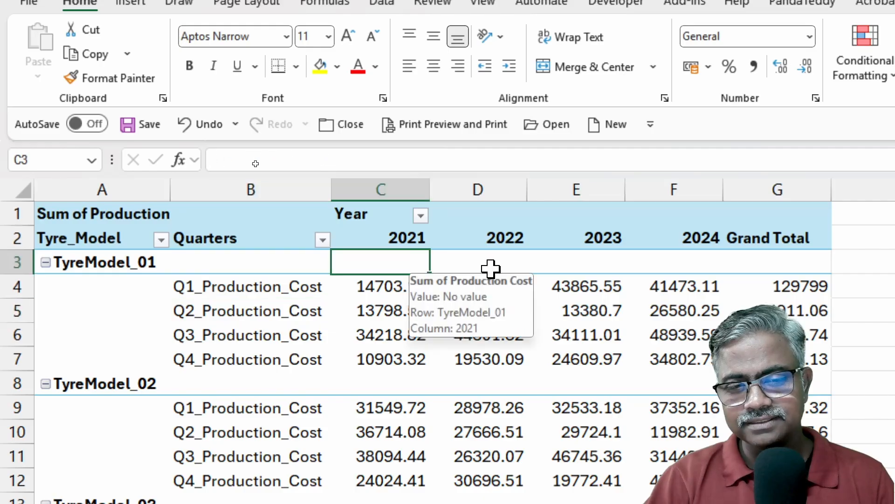
{"action": "left_click", "coordinate": [536, 266]}
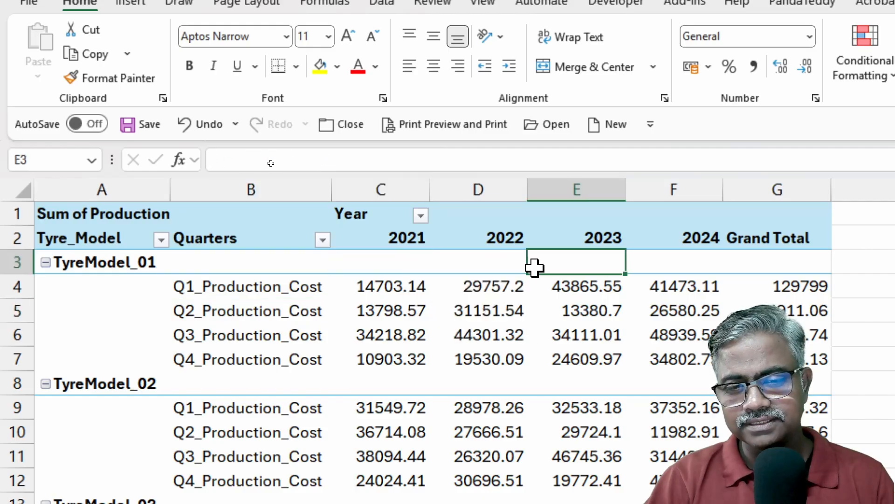
{"action": "left_click", "coordinate": [451, 254]}
{"action": "left_click", "coordinate": [599, 263]}
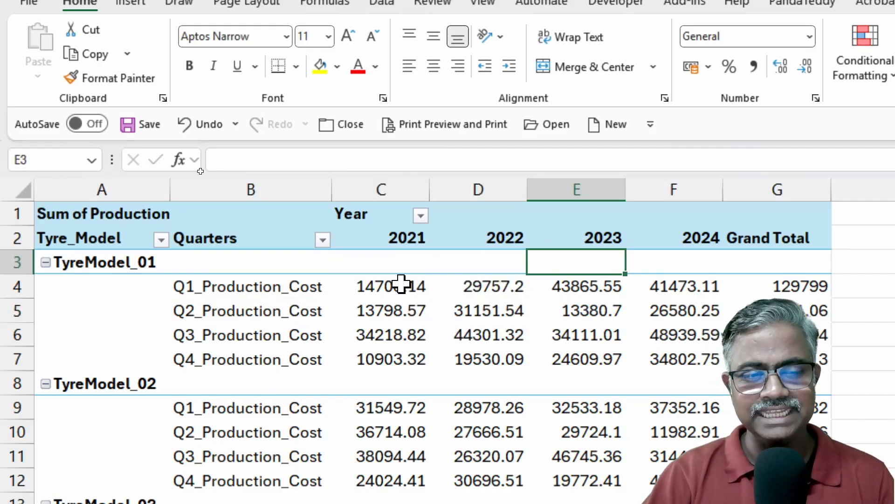
{"action": "left_click_drag", "start_coordinate": [402, 286], "coordinate": [410, 354]}
{"action": "left_click", "coordinate": [401, 262]}
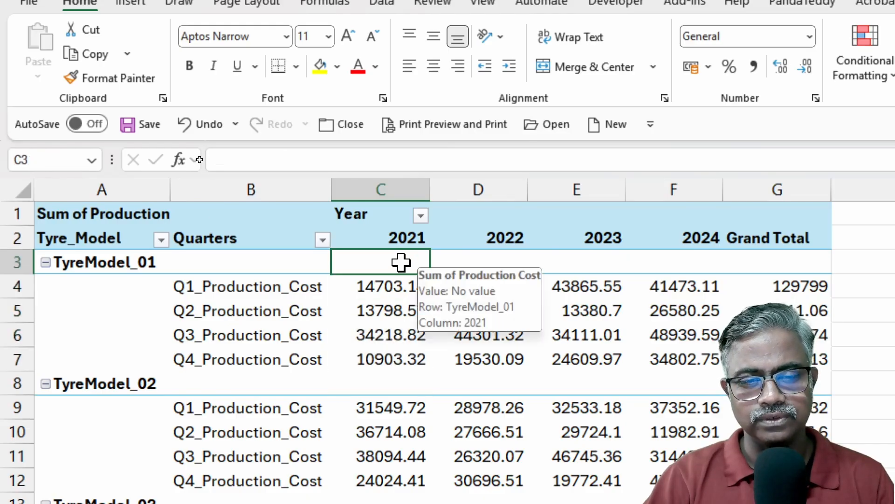
{"action": "left_click", "coordinate": [480, 256]}
{"action": "left_click", "coordinate": [594, 253]}
{"action": "left_click", "coordinate": [718, 254]}
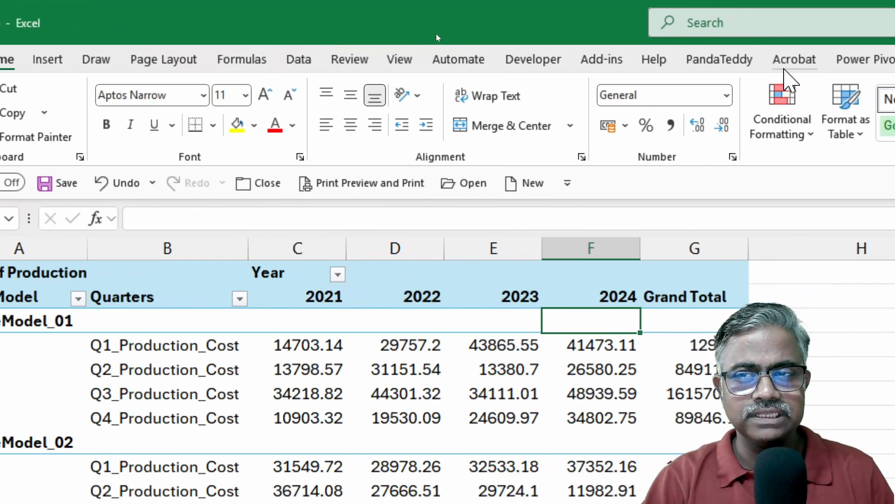
Show all subtotals at the top of each tyre model group
{"action": "left_click", "coordinate": [788, 65]}
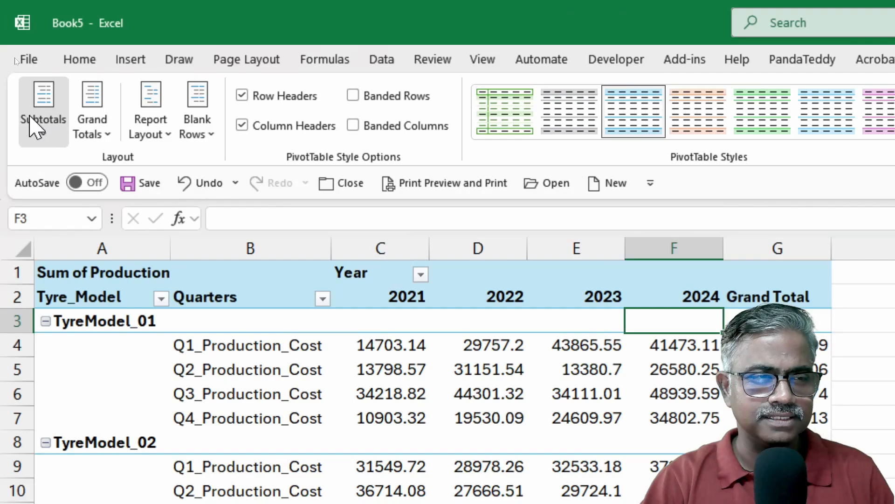
{"action": "left_click", "coordinate": [34, 128]}
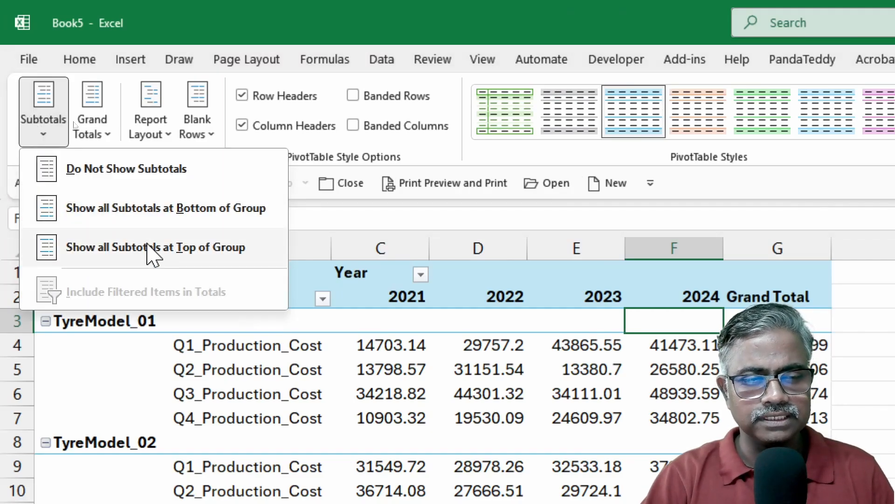
{"action": "left_click", "coordinate": [187, 252]}
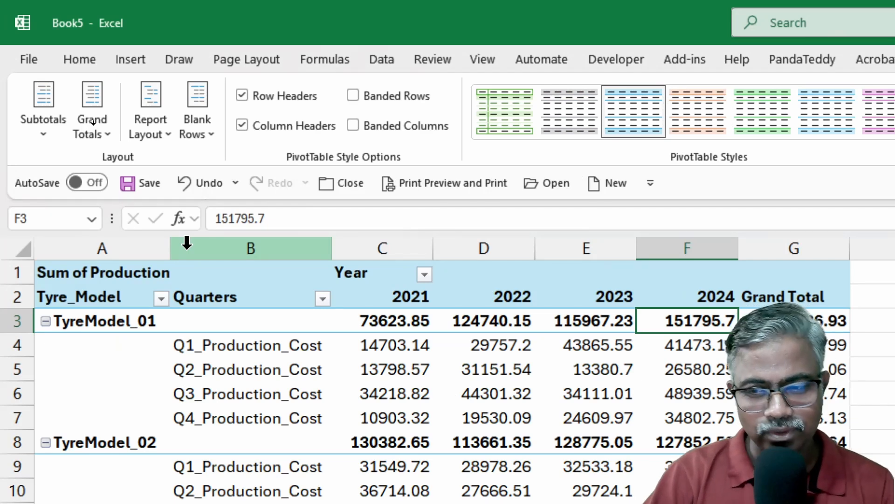
{"action": "mouse_move", "coordinate": [421, 387]}
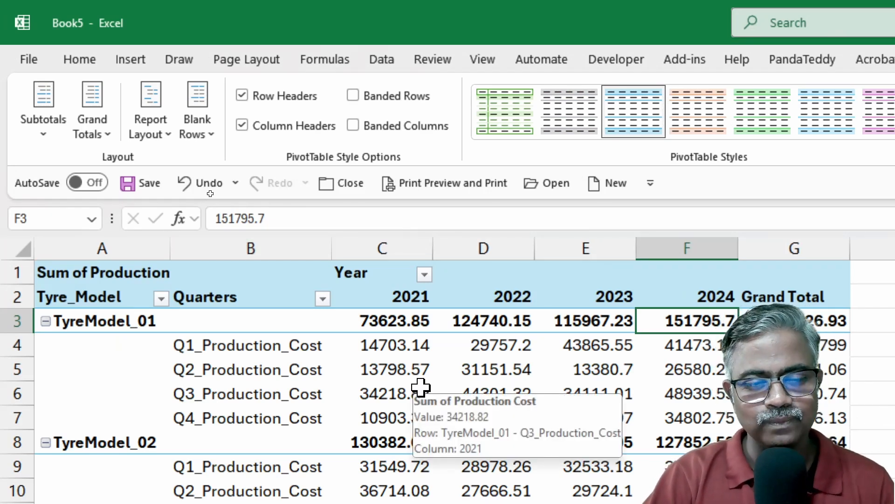
{"action": "scroll", "coordinate": [419, 386], "scroll_direction": "down", "scroll_amount": 1}
{"action": "scroll", "coordinate": [420, 386], "scroll_direction": "up", "scroll_amount": 1}
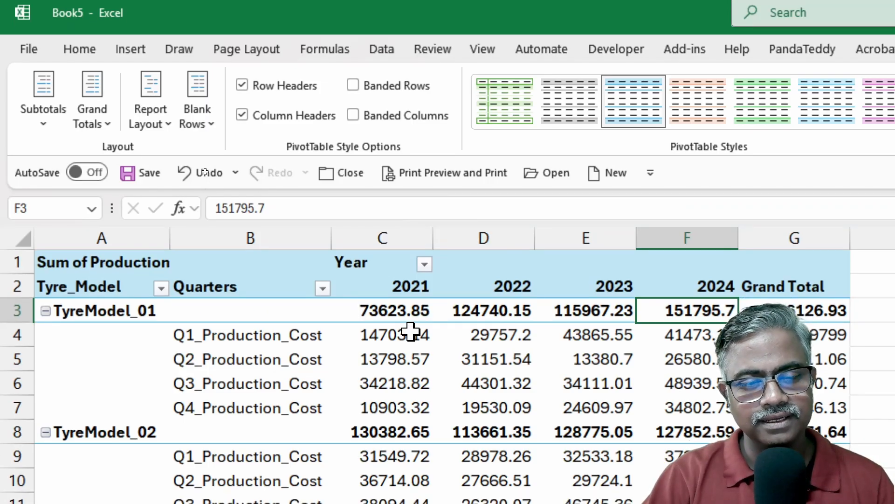
{"action": "left_click_drag", "start_coordinate": [410, 333], "coordinate": [415, 402]}
{"action": "left_click", "coordinate": [136, 313]}
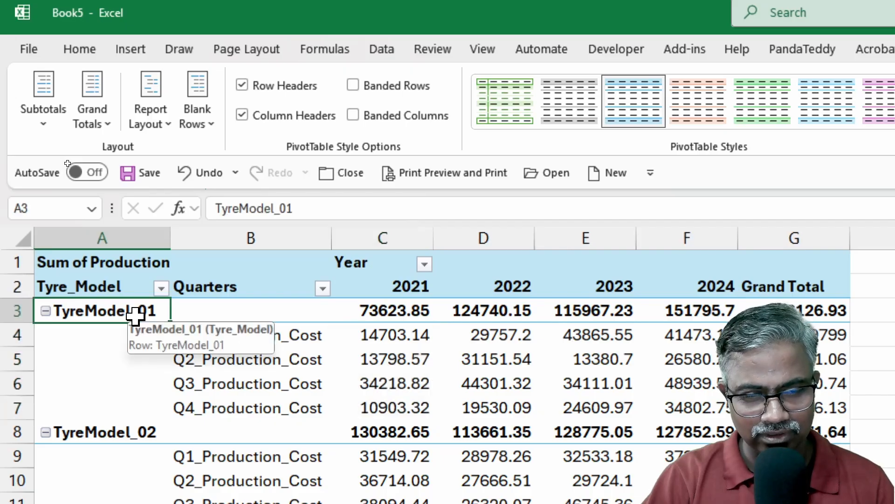
{"action": "left_click", "coordinate": [425, 288]}
{"action": "left_click", "coordinate": [494, 277]}
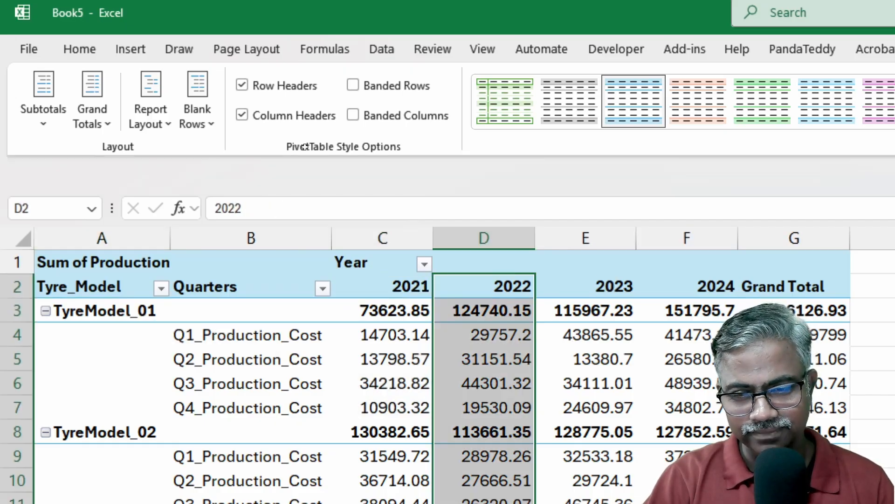
{"action": "key", "text": "Right"}
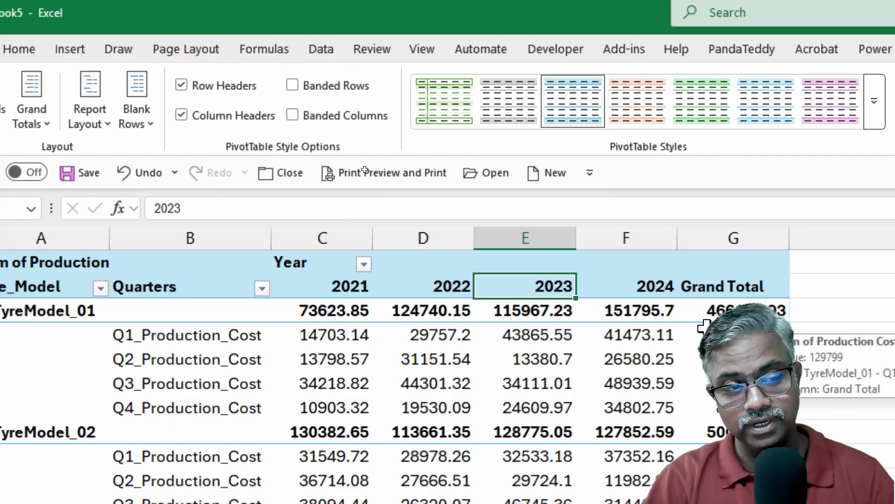
{"action": "left_click_drag", "start_coordinate": [326, 335], "coordinate": [331, 394]}
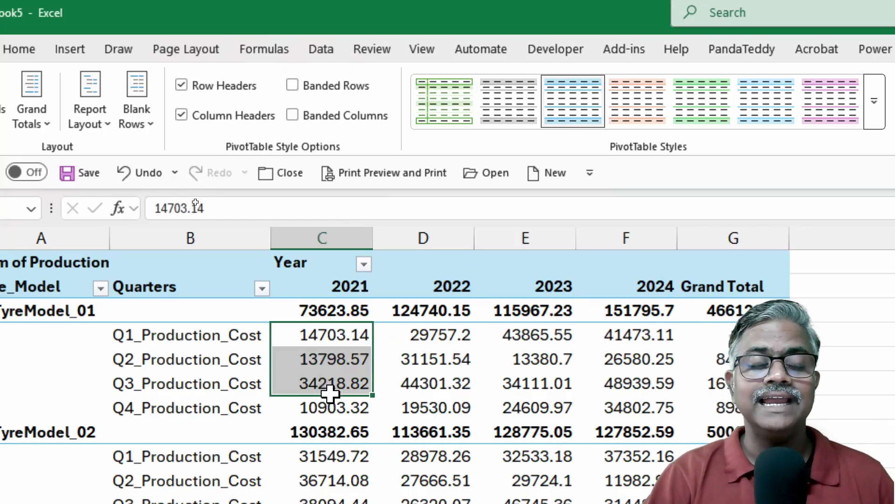
{"action": "left_click", "coordinate": [343, 310]}
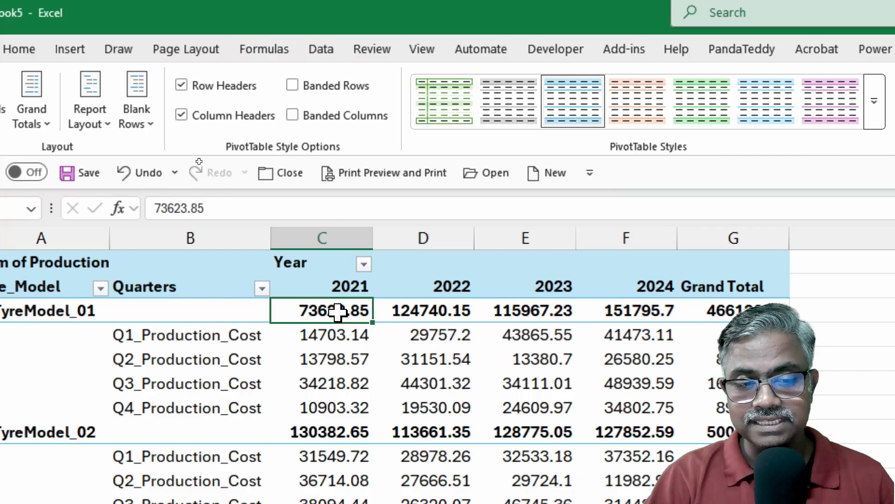
{"action": "left_click", "coordinate": [436, 311]}
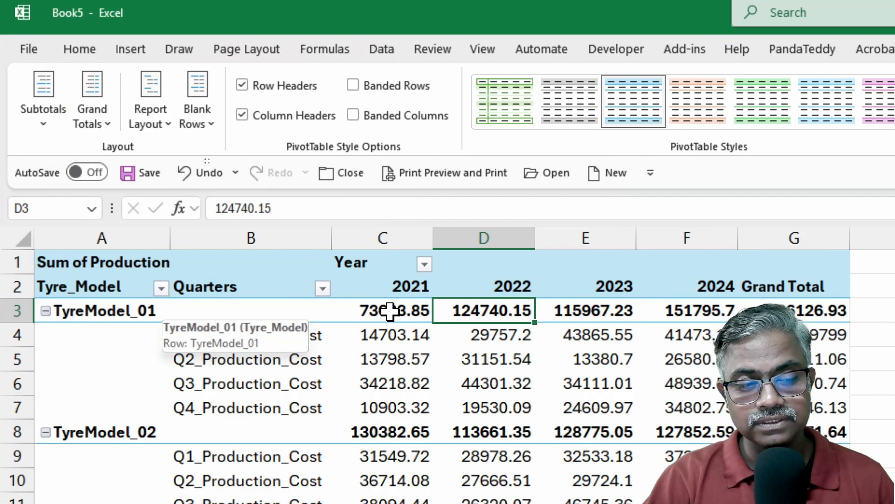
{"action": "left_click", "coordinate": [402, 307]}
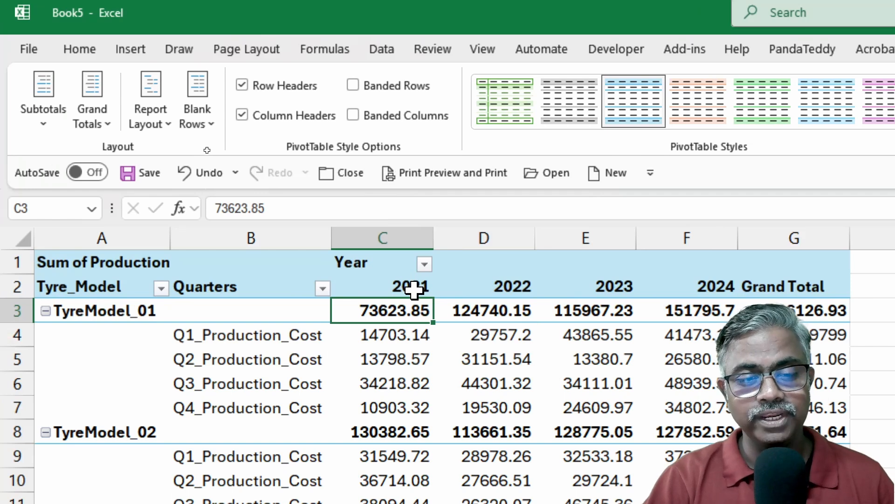
{"action": "left_click_drag", "start_coordinate": [396, 335], "coordinate": [396, 406]}
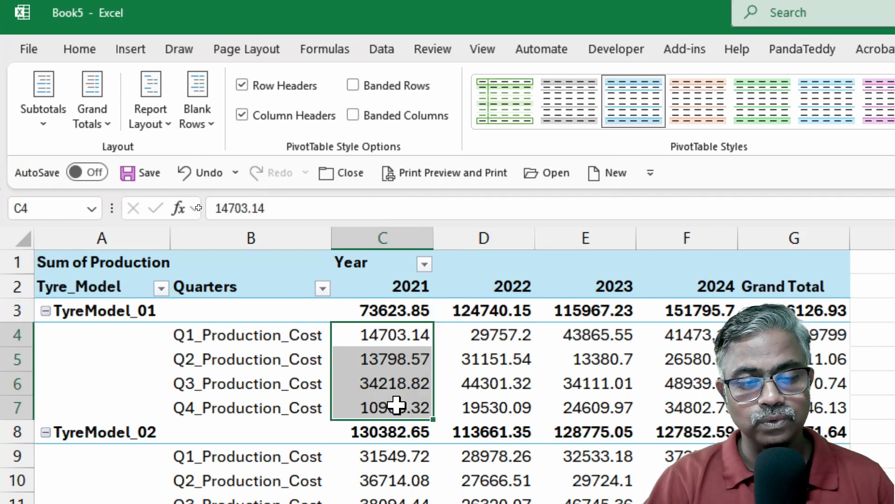
{"action": "left_click", "coordinate": [380, 305]}
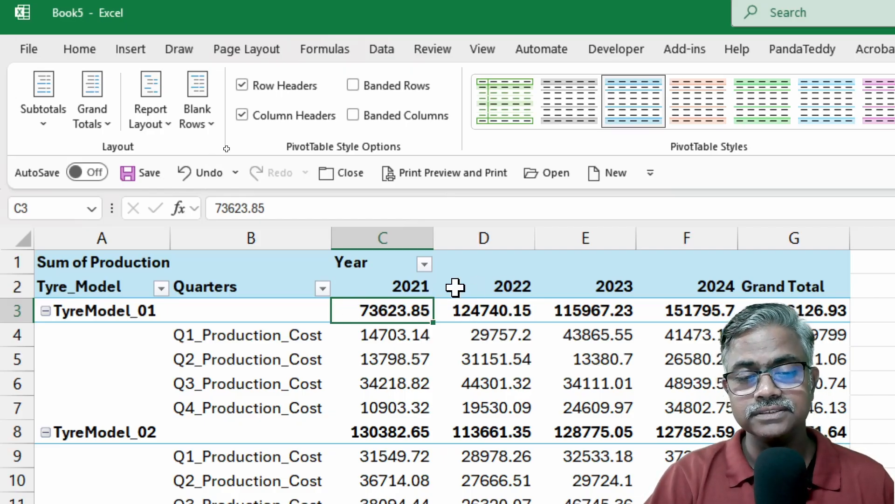
{"action": "mouse_move", "coordinate": [394, 311]}
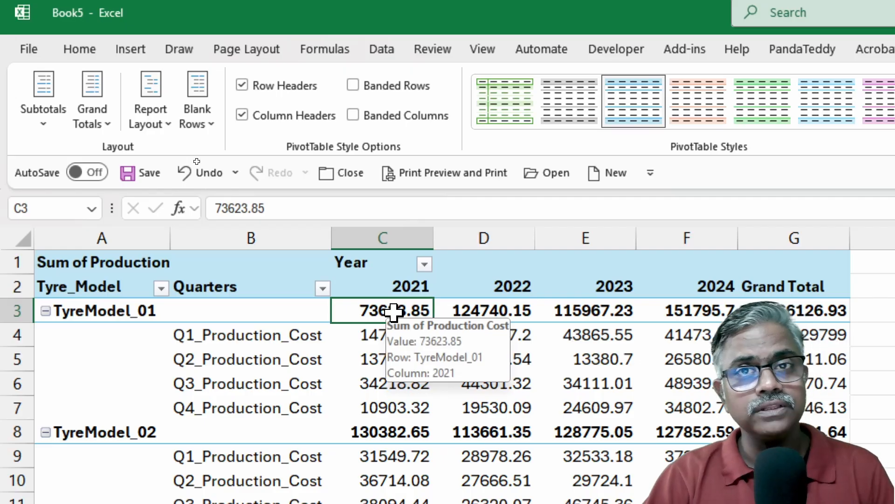